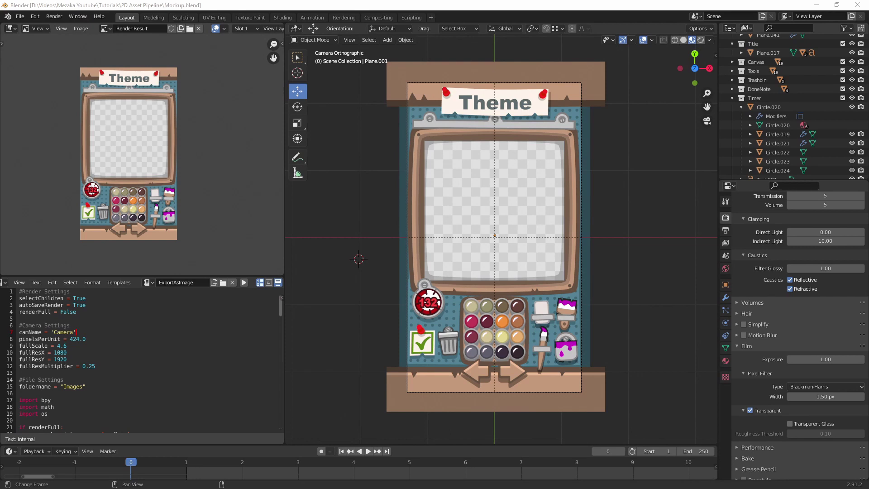
Select the brown arrow piece Plane.025 from a tilted view and enter Edit Mode on it
middle_drag(502, 312, 534, 294)
click(620, 259)
scroll(588, 264, up, 5)
key(Tab)
Show Plane.025's Bevel and Mirror modifiers, then return to Object Mode with a top-down view
scroll(541, 290, up, 4)
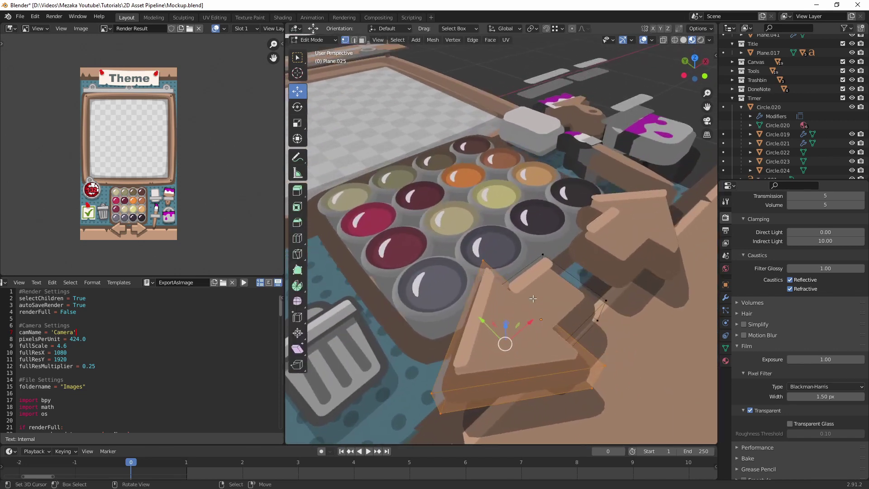
click(725, 298)
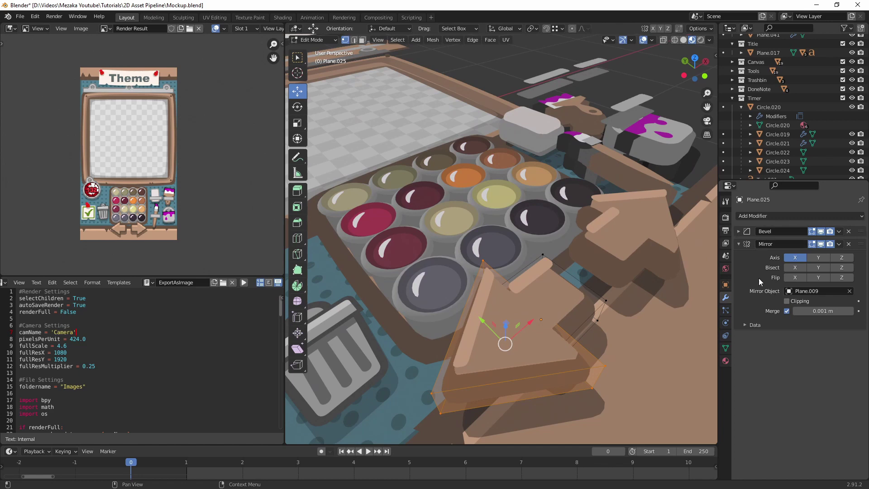
key(Tab)
middle_drag(554, 289, 533, 311)
scroll(533, 311, down, 3)
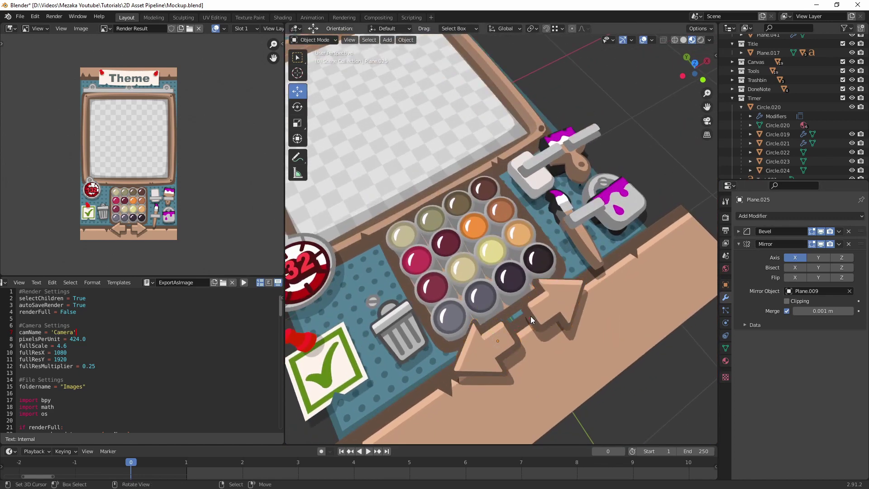
View the Theme board through the scene camera, nudge the view, and select timer part Circle.023
key(KP_0)
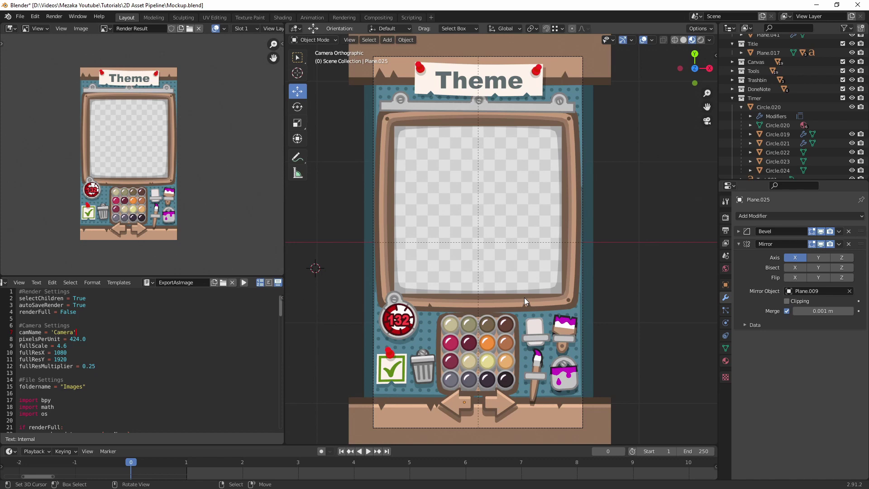
shift+middle_drag(539, 329, 541, 322)
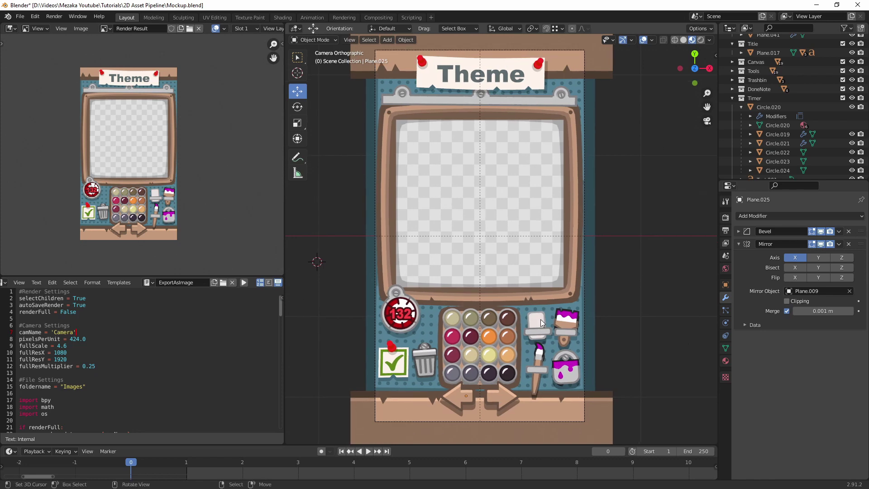
shift+middle_drag(541, 322, 542, 322)
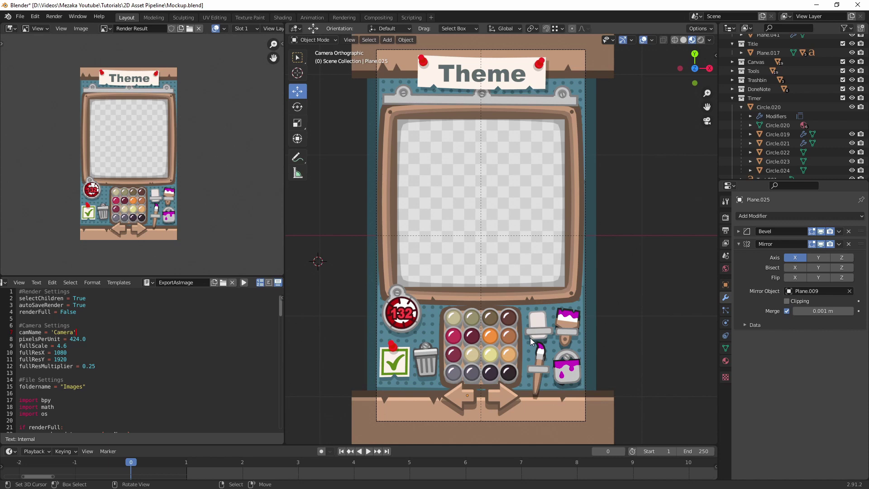
click(407, 297)
Return to camera view and select Circle.020, showing its EdgeSplit modifier at 10° with Sharp Edges
middle_drag(423, 324, 443, 304)
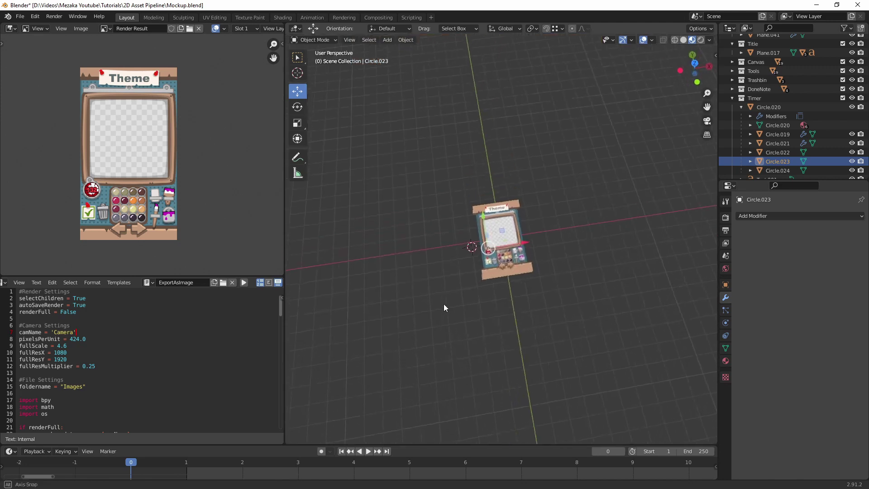
scroll(470, 290, up, 10)
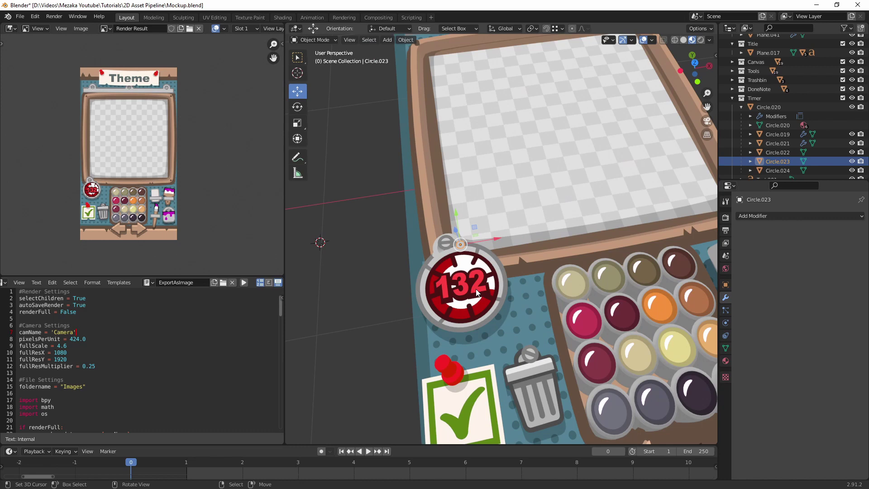
scroll(476, 292, down, 5)
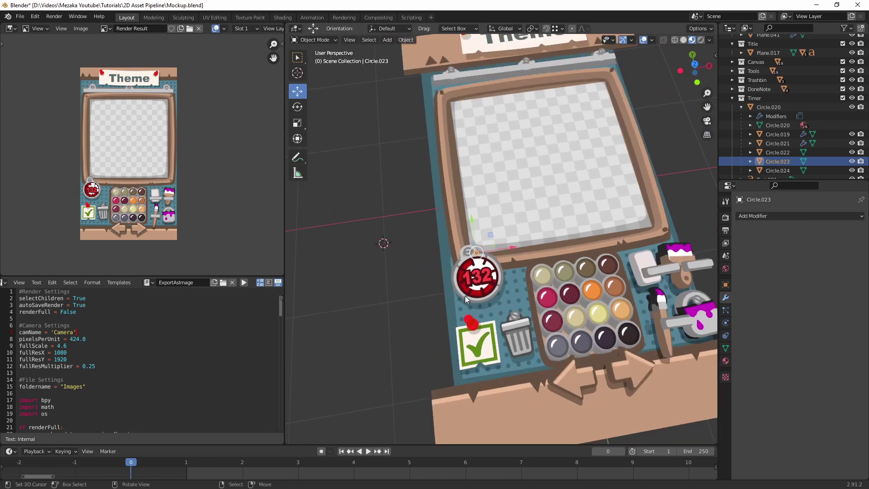
click(423, 299)
key(KP_0)
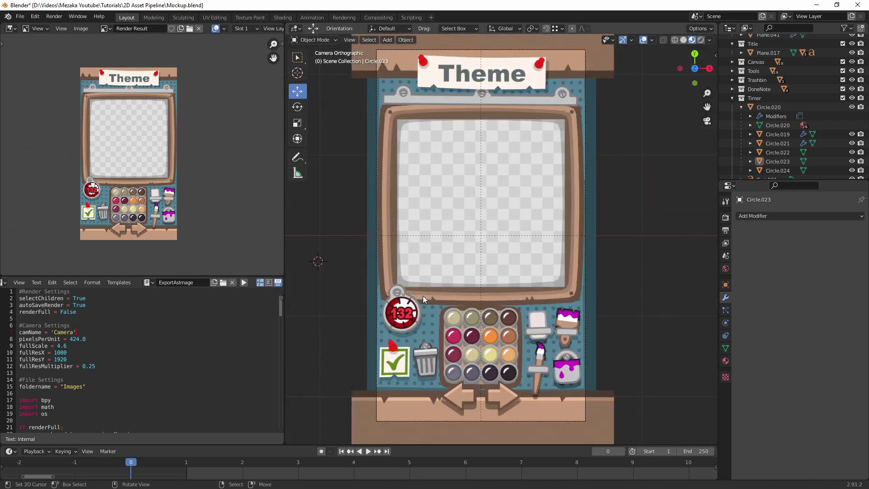
scroll(455, 278, down, 1)
scroll(455, 277, up, 4)
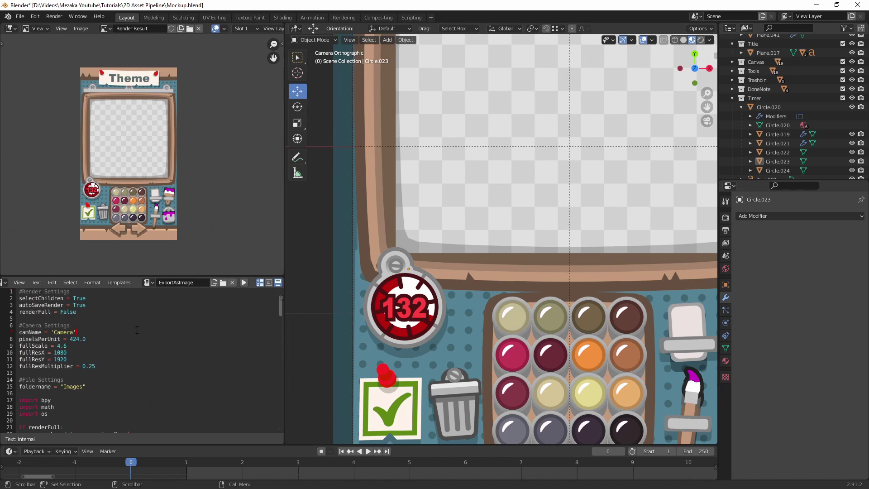
click(434, 294)
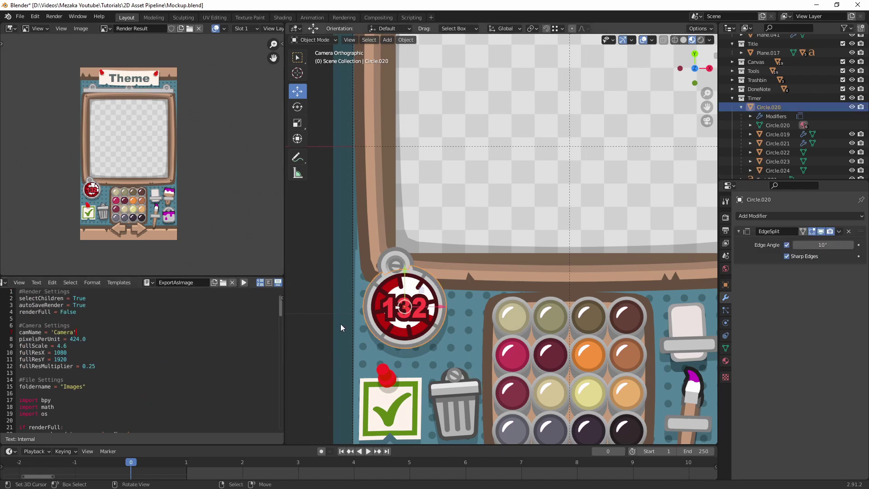
Test-move the timer badge twice, undoing and redoing the last move
key(g)
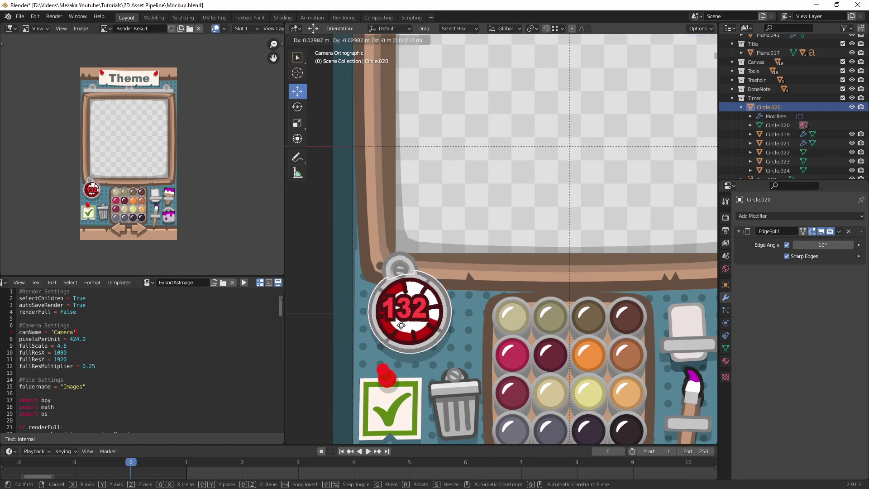
drag(401, 325, 393, 308)
click(395, 309)
scroll(409, 312, up, 3)
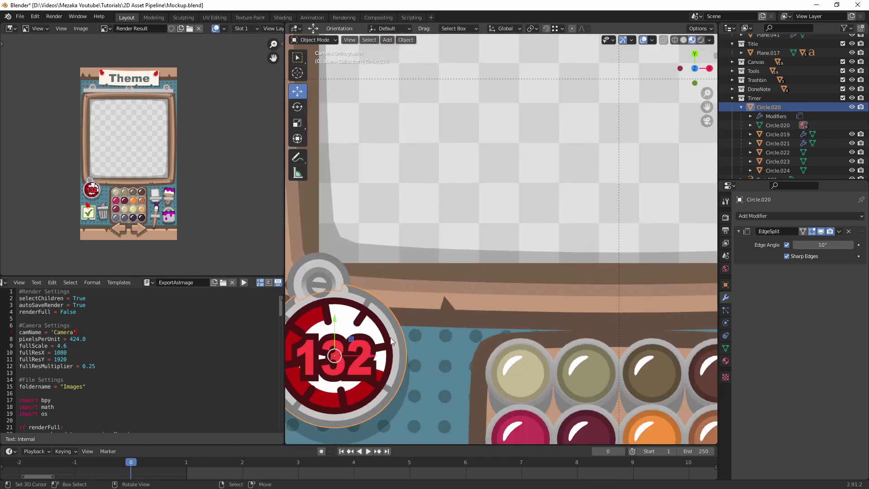
key(g)
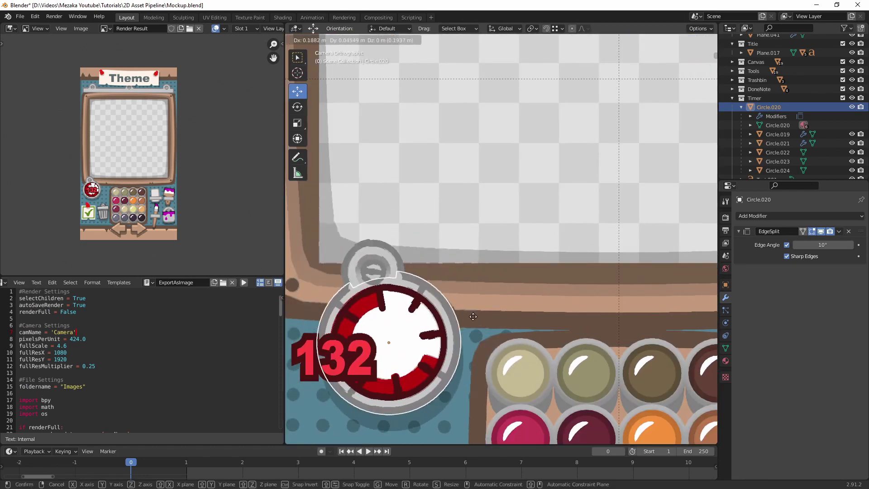
click(403, 345)
key(ctrl+z)
key(ctrl+shift+z)
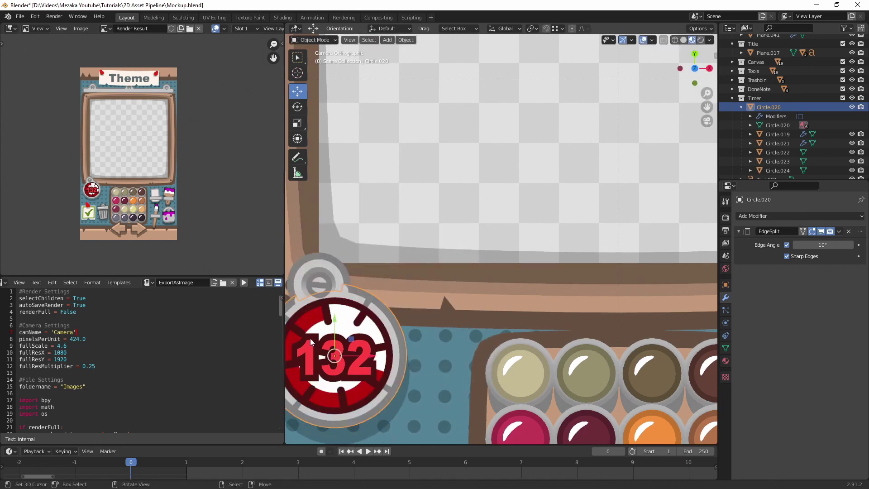
Cancel further badge moves and run the export script to render the badge alone
key(g)
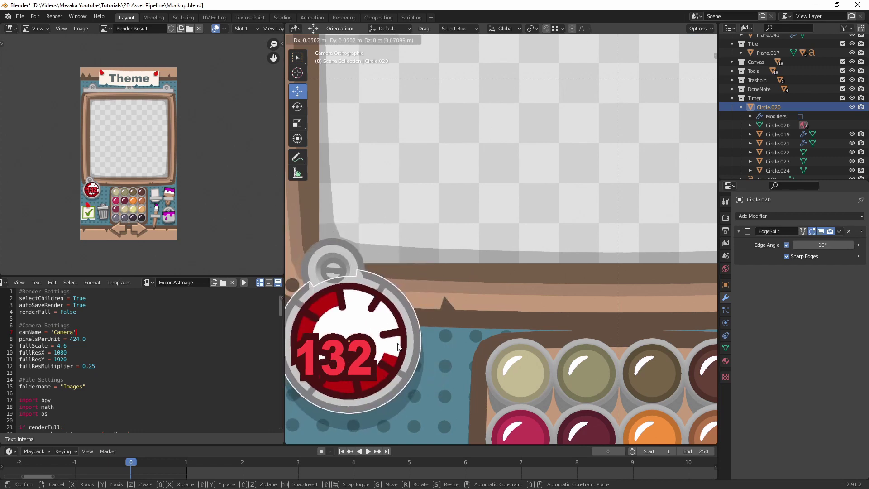
key(Escape)
scroll(398, 343, down, 2)
shift+middle_drag(397, 343, 446, 330)
key(g)
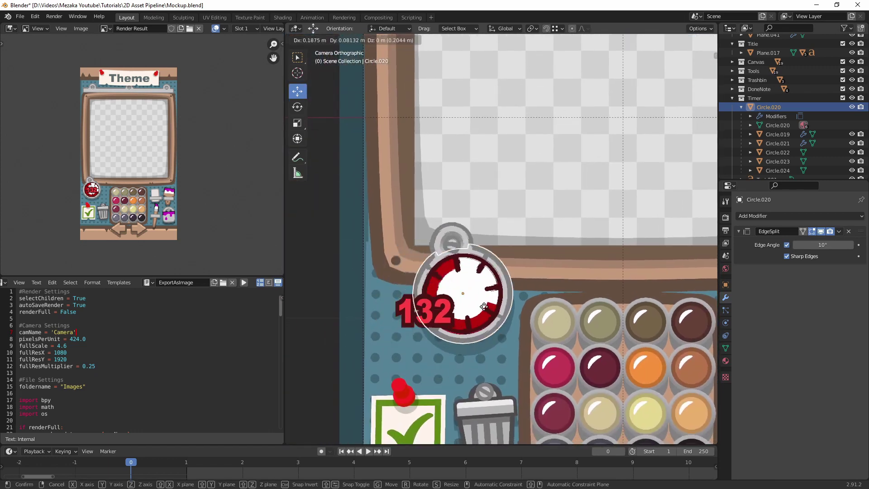
key(Escape)
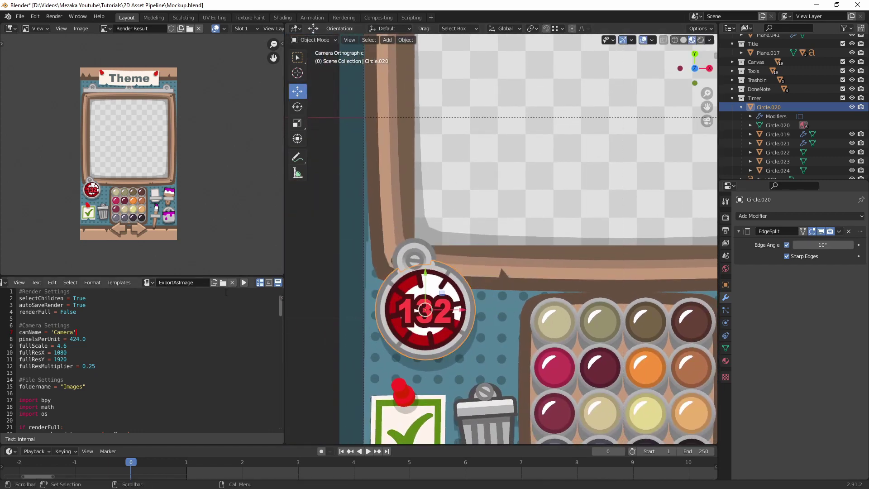
click(243, 282)
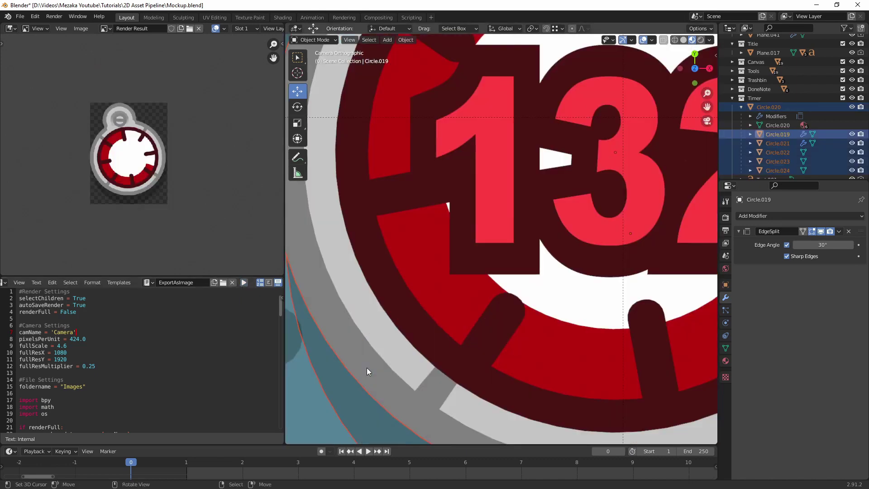
Zoom in on the rendered badge, expand the Tools collection, and switch to File Explorer
scroll(414, 239, down, 5)
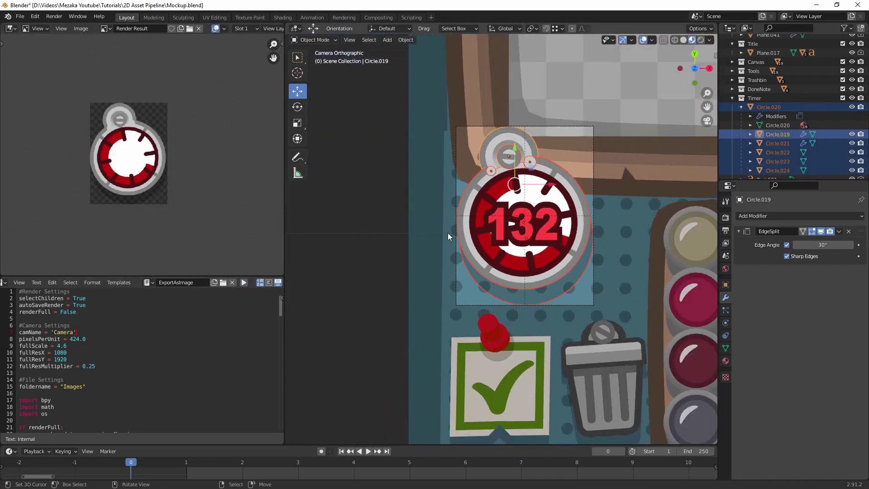
scroll(462, 242, up, 2)
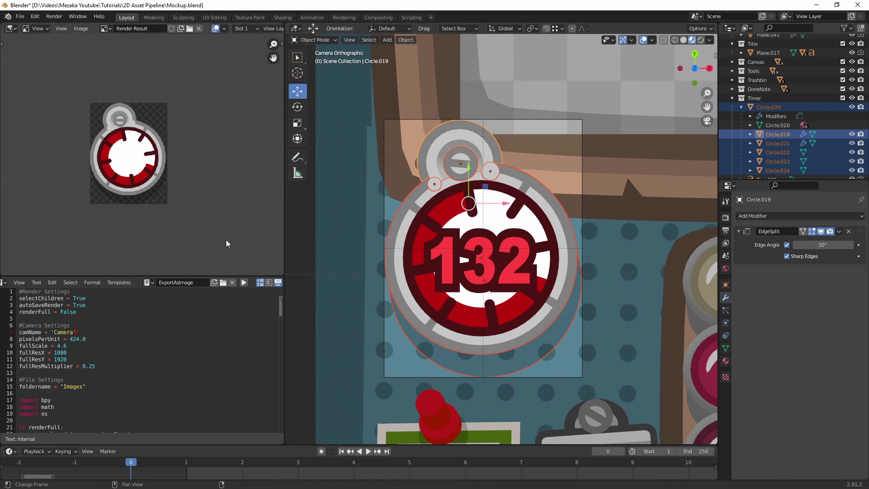
scroll(168, 161, up, 4)
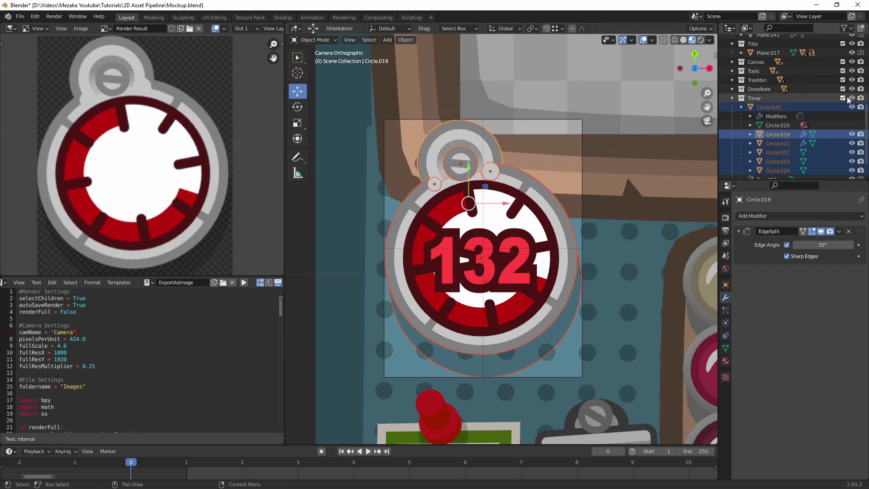
click(732, 71)
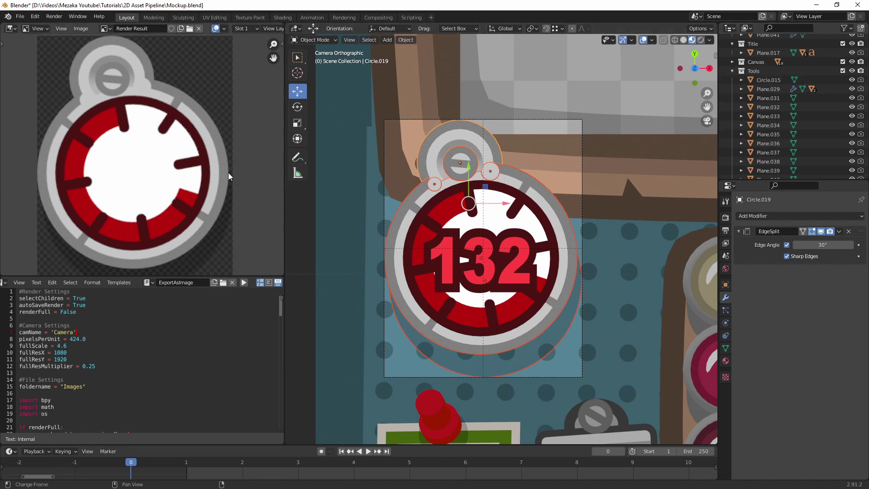
scroll(188, 171, down, 1)
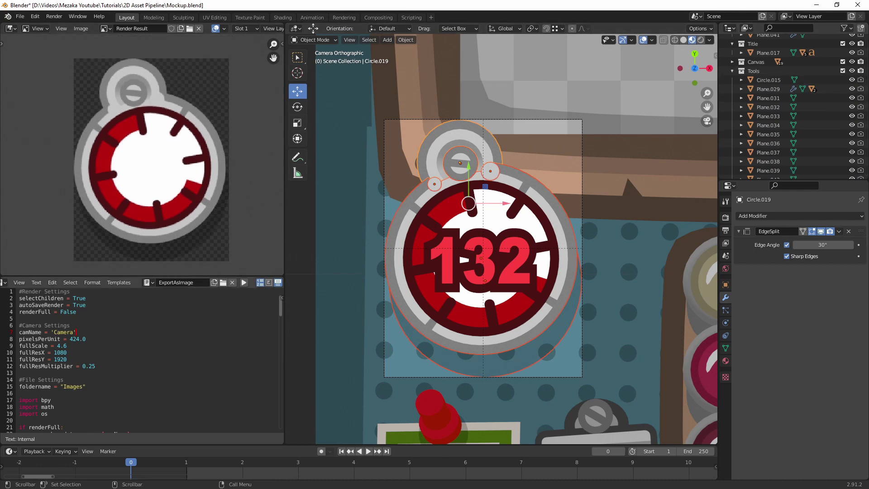
key(alt+Tab)
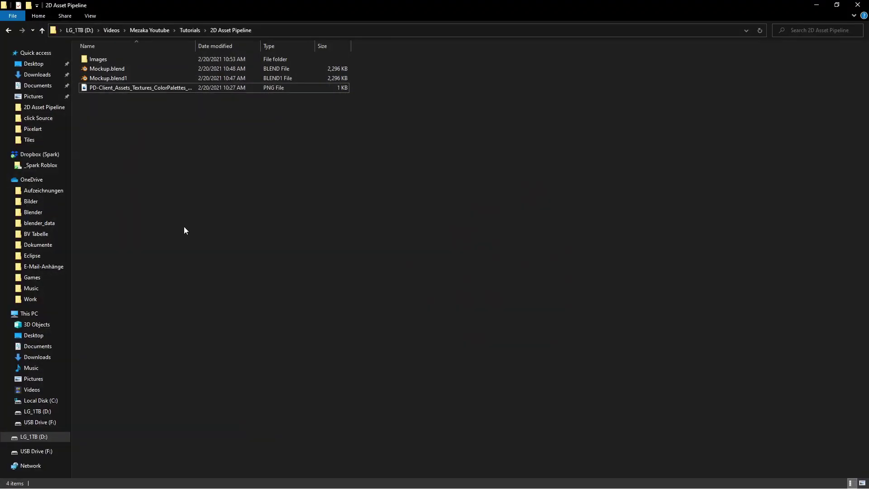
Open Images > Timer, confirm Circle020.png is there, then minimize Explorer
click(106, 62)
double_click(120, 59)
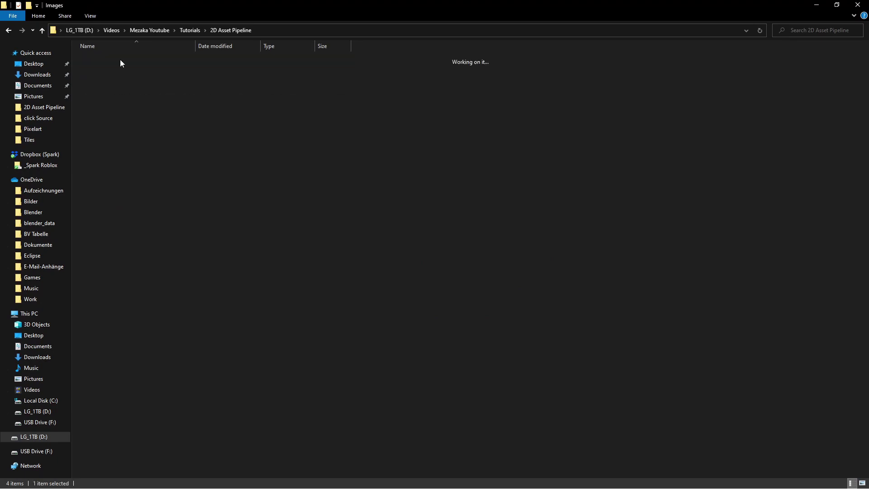
drag(225, 4, 266, 179)
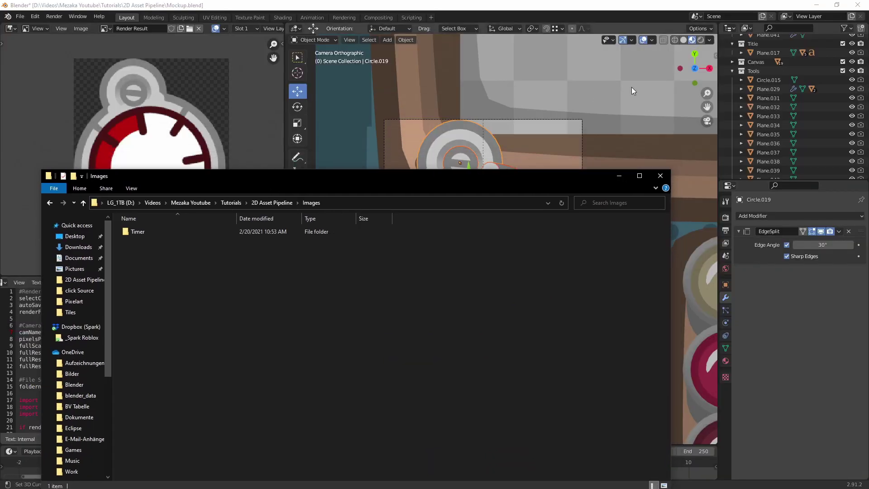
scroll(746, 102, up, 4)
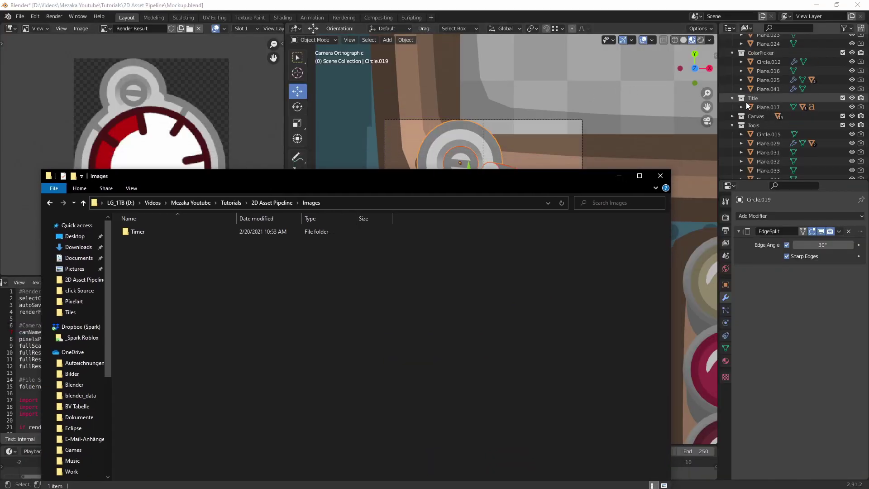
double_click(148, 233)
click(144, 244)
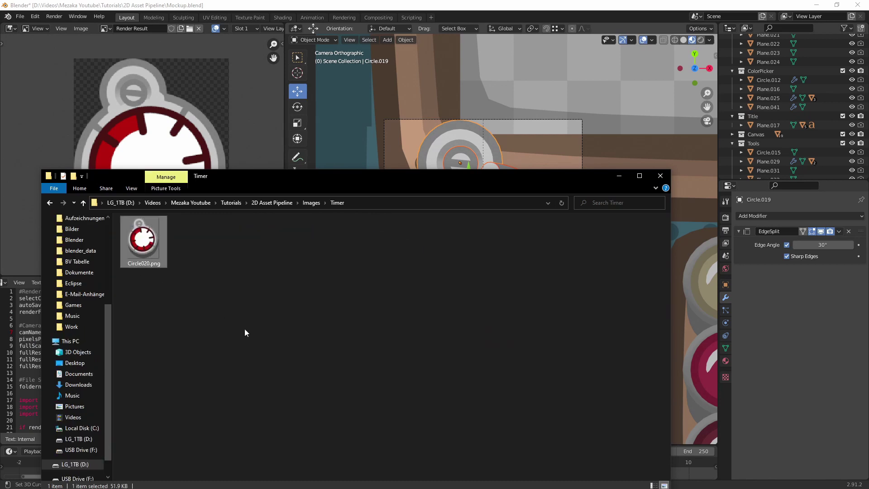
click(616, 176)
scroll(325, 263, down, 7)
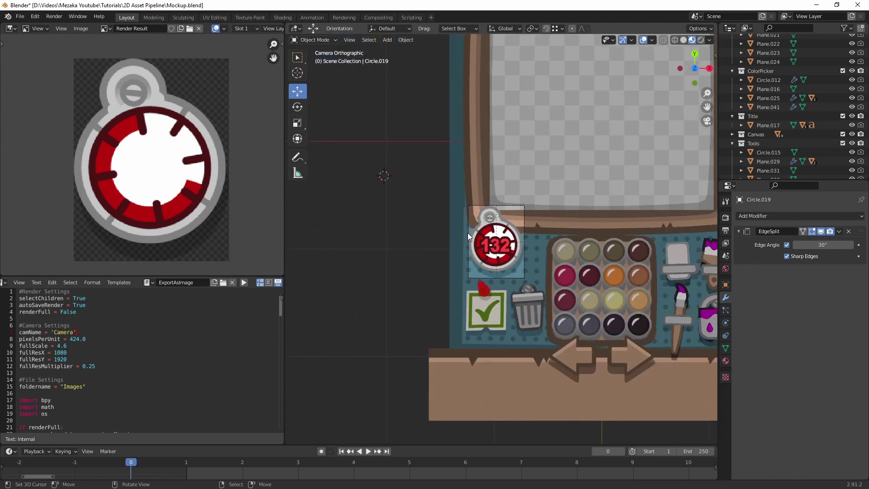
Select checkbox card Plane.051 and run ExportAsImage to render it alone
click(499, 314)
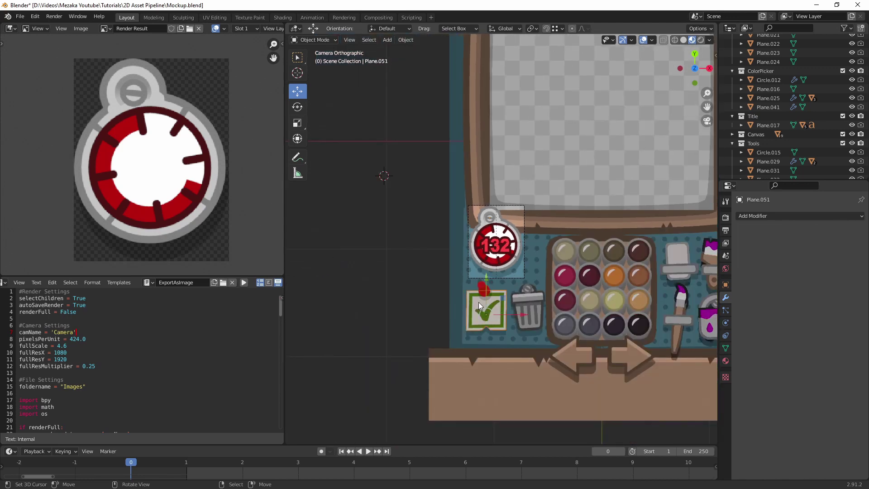
click(243, 283)
scroll(194, 154, up, 2)
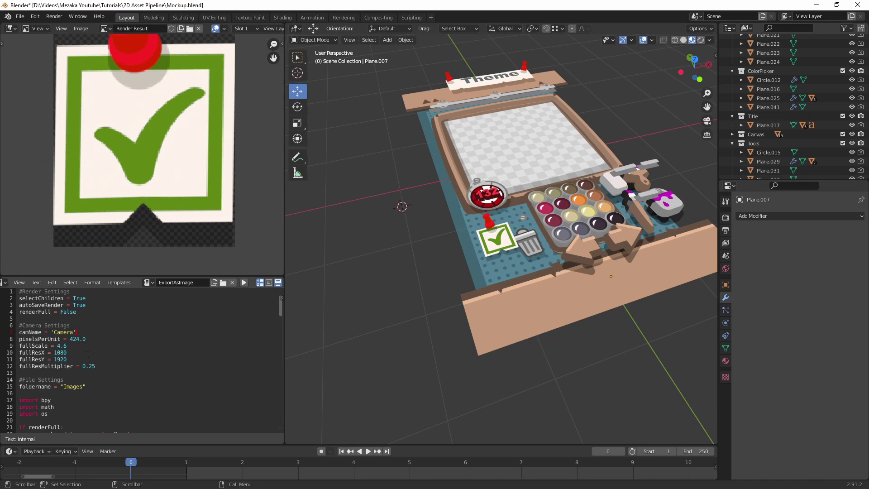
triple_click(4, 343)
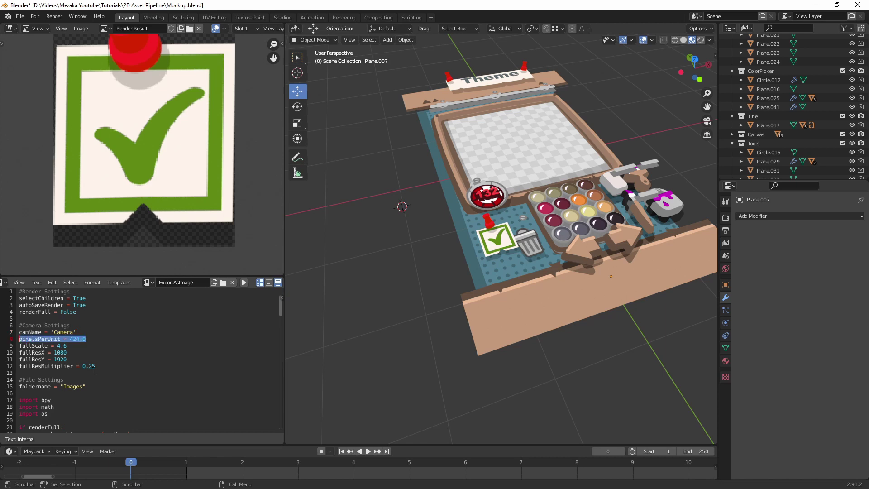
middle_drag(432, 289, 589, 296)
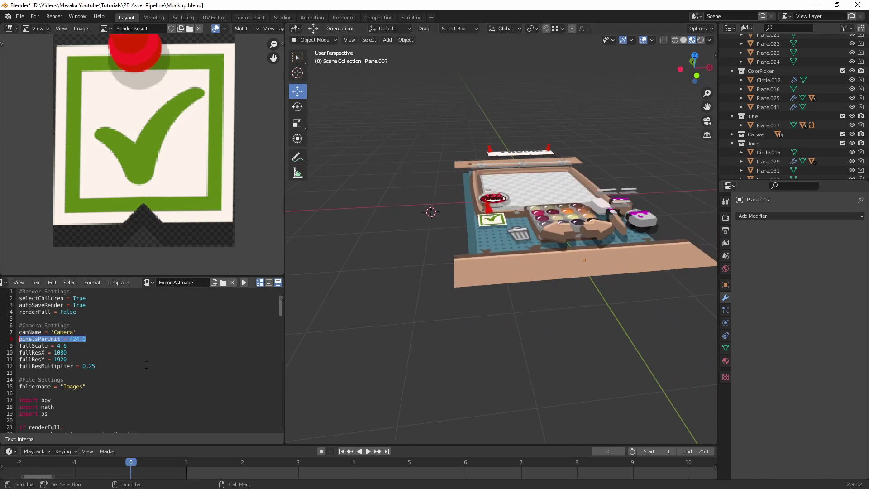
drag(88, 339, 70, 341)
click(94, 341)
middle_drag(380, 306, 449, 316)
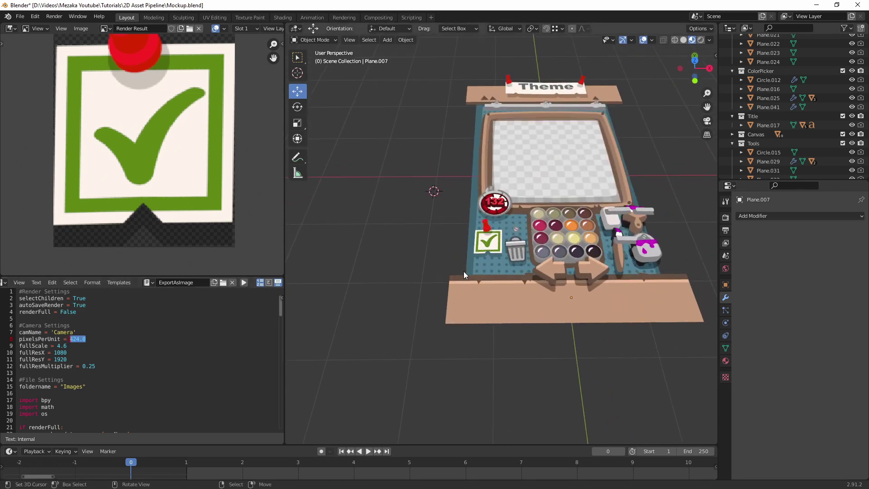
click(496, 243)
scroll(496, 246, up, 8)
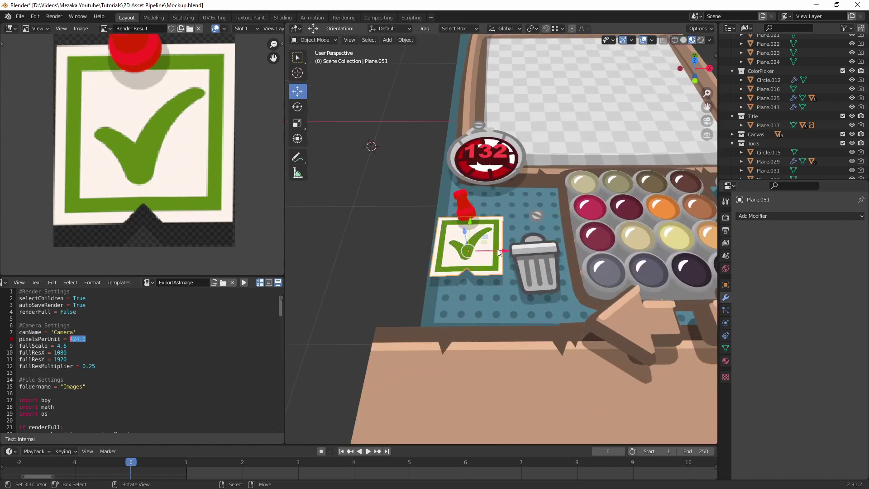
key(g)
right_click(492, 224)
scroll(494, 248, down, 3)
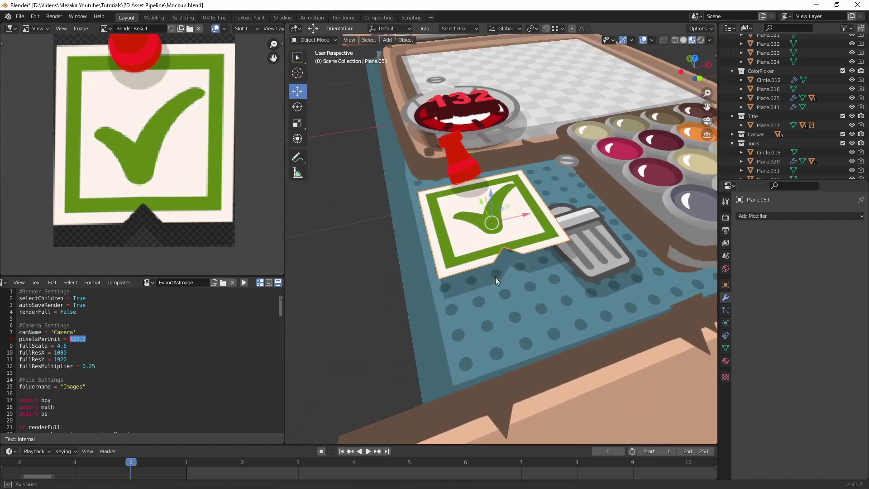
middle_drag(495, 277, 487, 250)
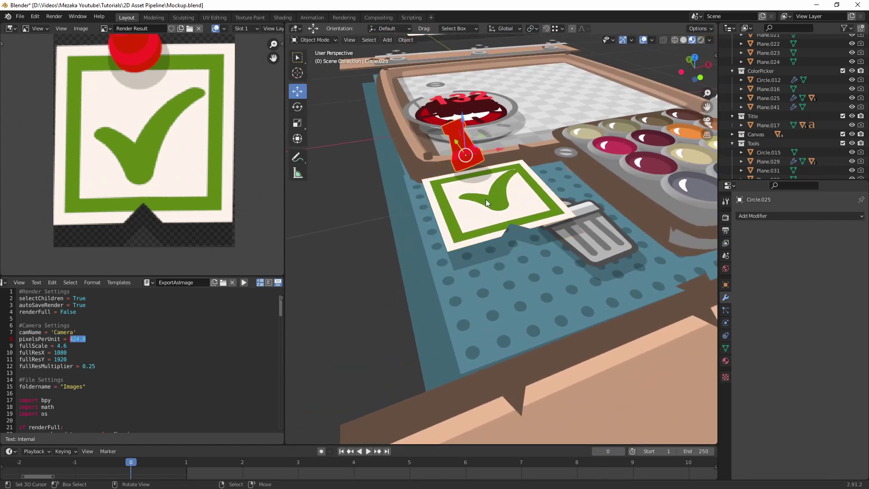
click(480, 171)
middle_drag(482, 175, 482, 185)
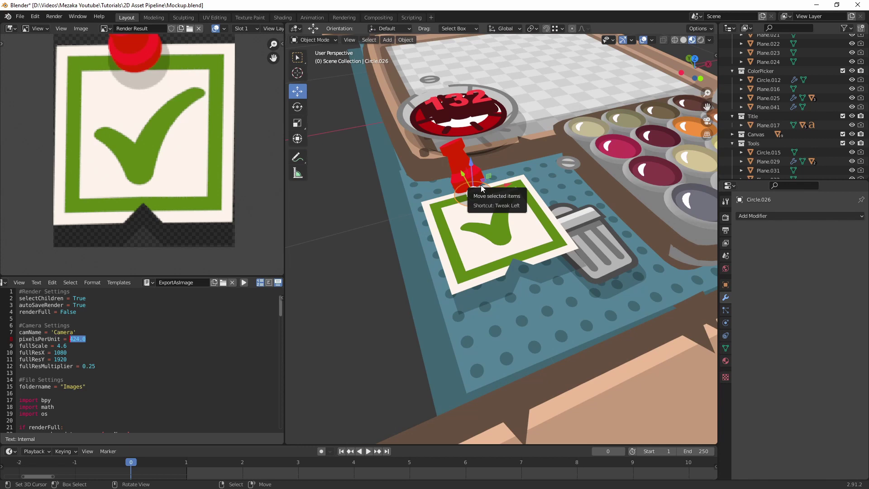
scroll(486, 195, down, 2)
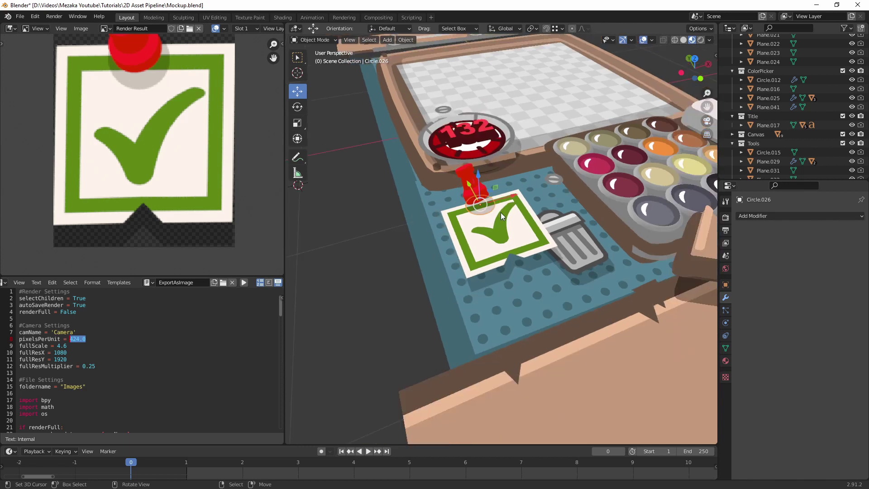
click(512, 235)
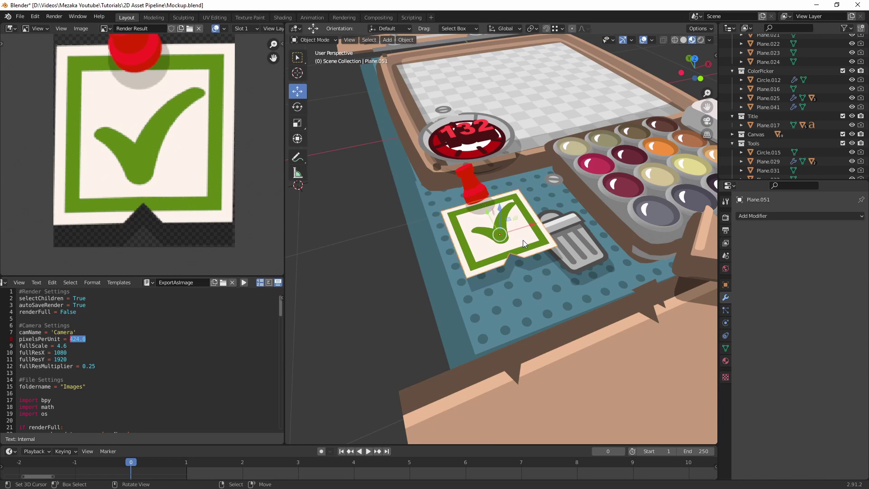
middle_drag(512, 234, 512, 254)
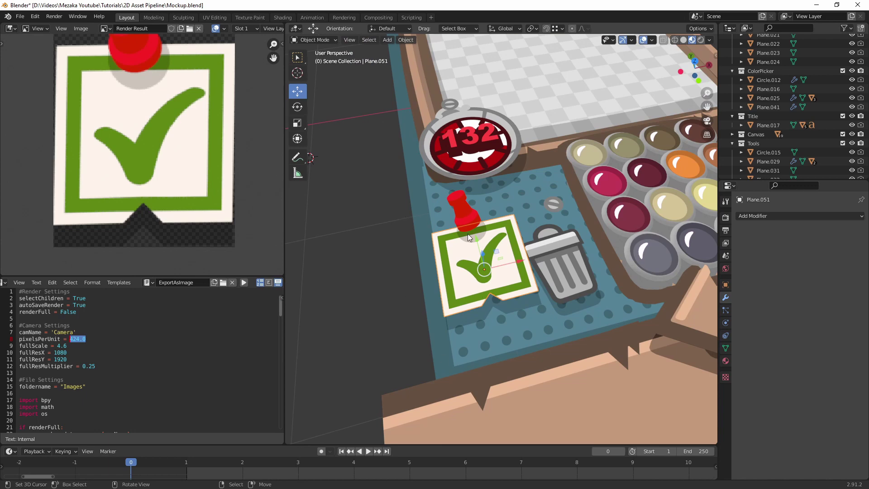
click(96, 346)
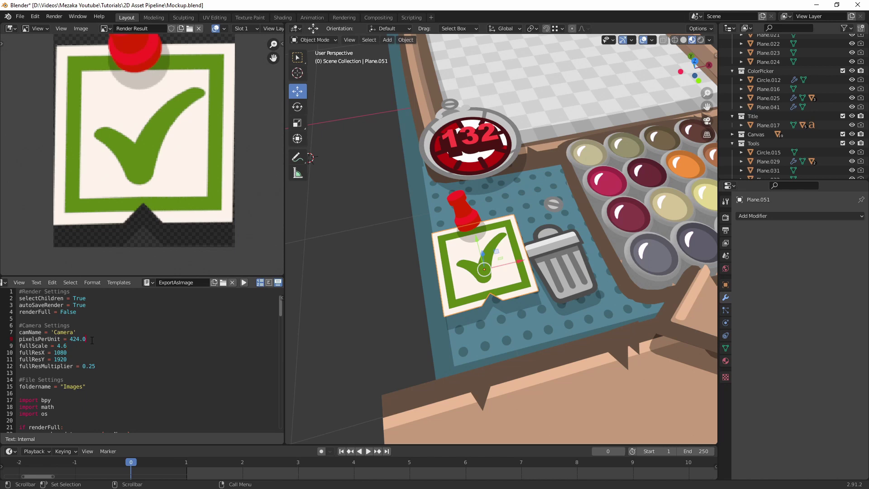
In camera view, change selectChildren on line 2 from True to False
scroll(498, 289, down, 3)
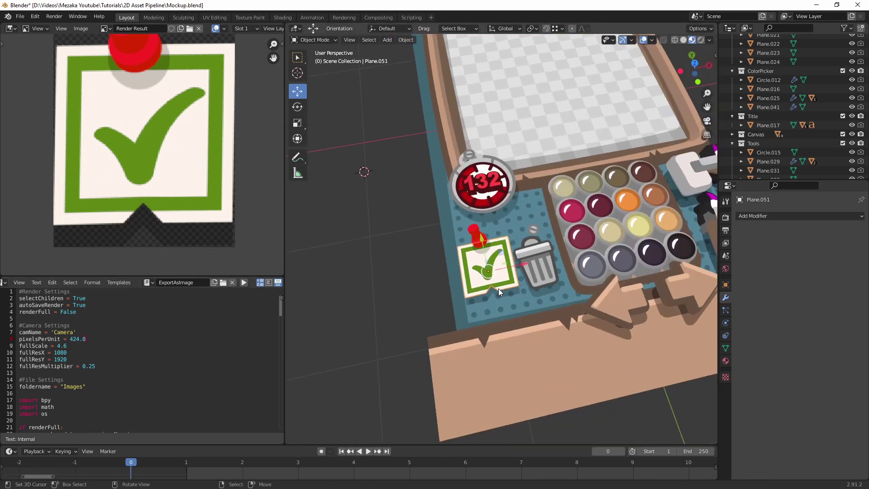
key(KP_0)
scroll(425, 284, up, 2)
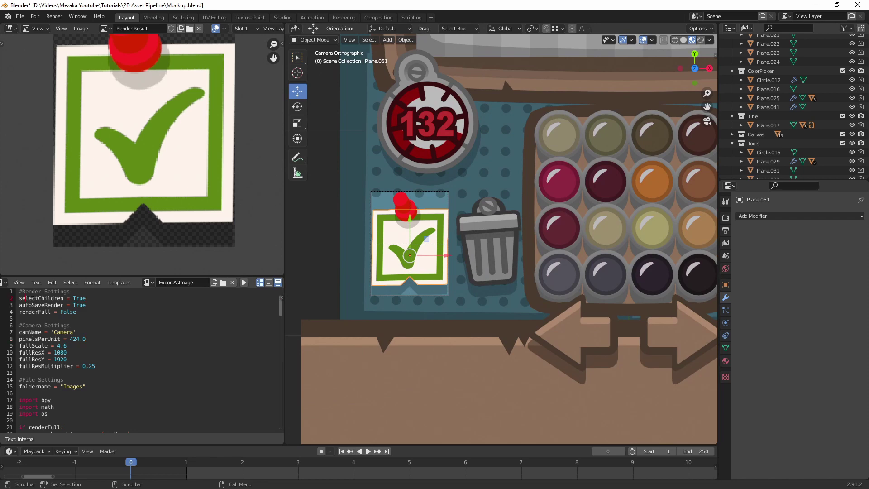
click(133, 300)
key(BackSpace)
key(BackSpace)
key(BackSpace)
key(BackSpace)
text(Fals)
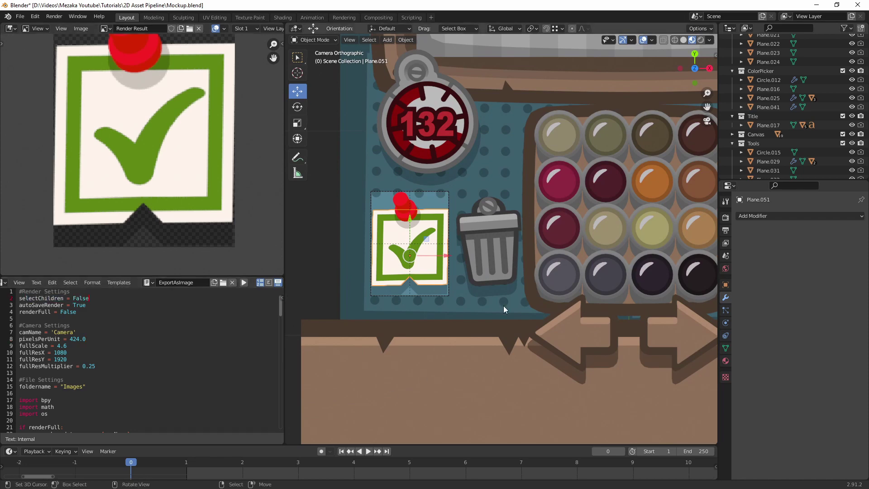
Select the 132 timer badge and run the script to render only the bare ring
click(468, 119)
shift+middle_drag(476, 116, 496, 165)
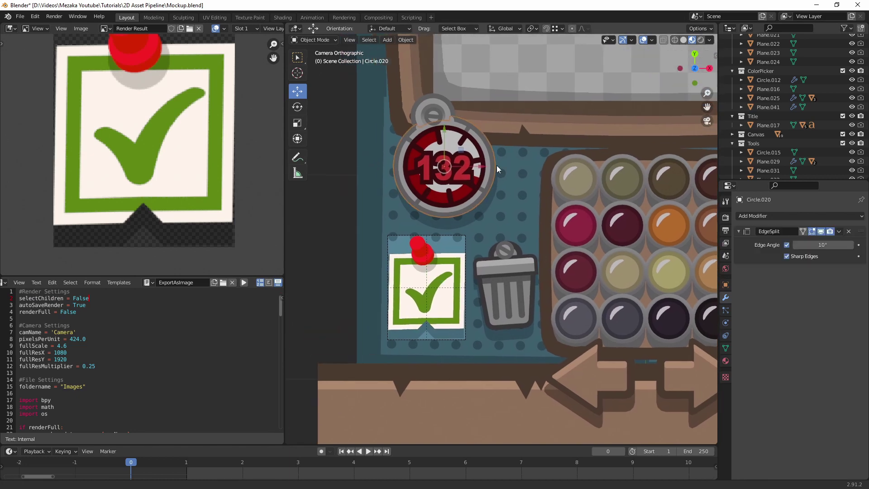
click(243, 282)
scroll(159, 155, up, 2)
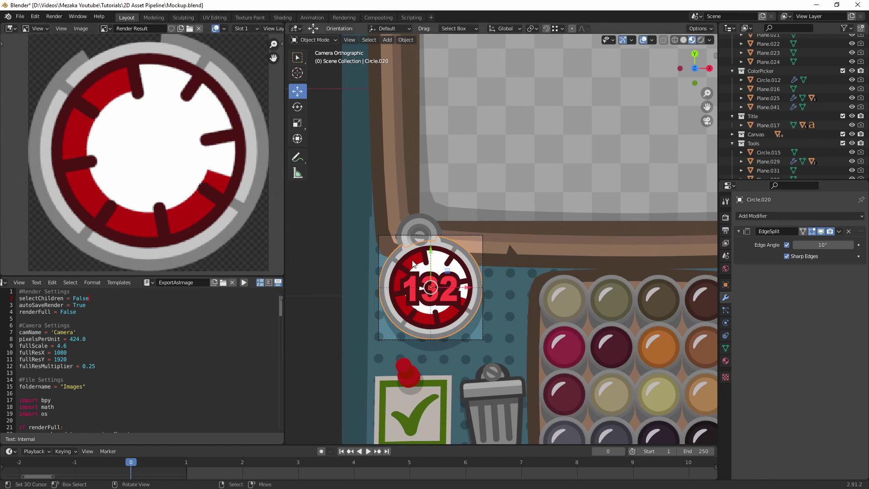
Set selectChildren back to True
shift+middle_drag(441, 267, 445, 251)
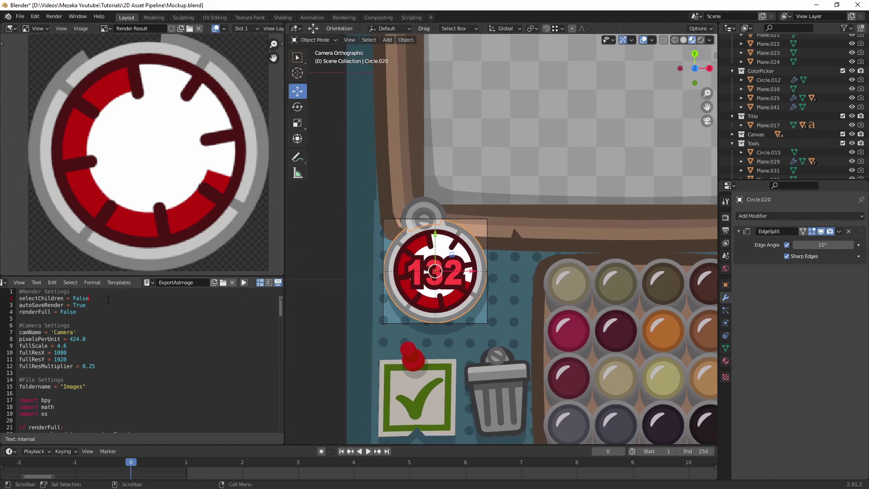
key(BackSpace)
key(BackSpace)
key(BackSpace)
key(BackSpace)
key(BackSpace)
text(True)
Change renderFull on line 4 from False to True
key(End)
key(ctrl+Left)
key(Down)
key(ctrl+Left)
key(ctrl+Delete)
text(True)
Render the full mockup and highlight the fullResX/fullResY 1080×1920 resolution lines
click(247, 282)
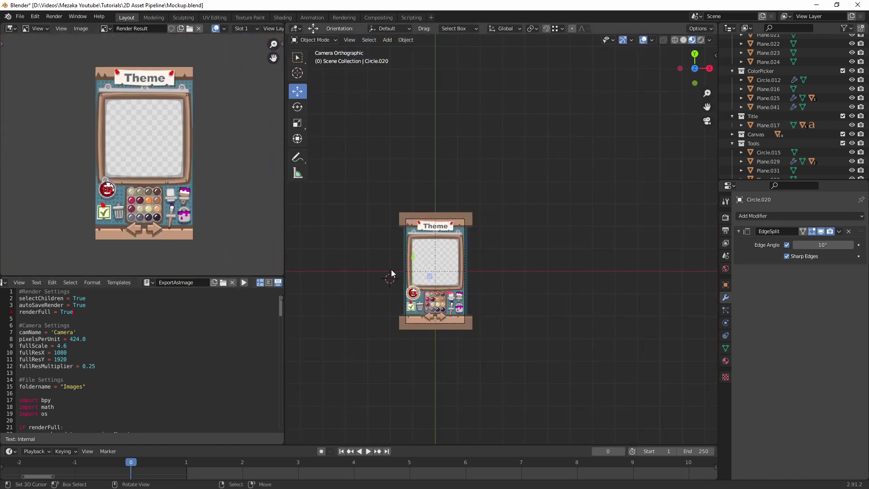
drag(67, 360, 19, 352)
click(114, 366)
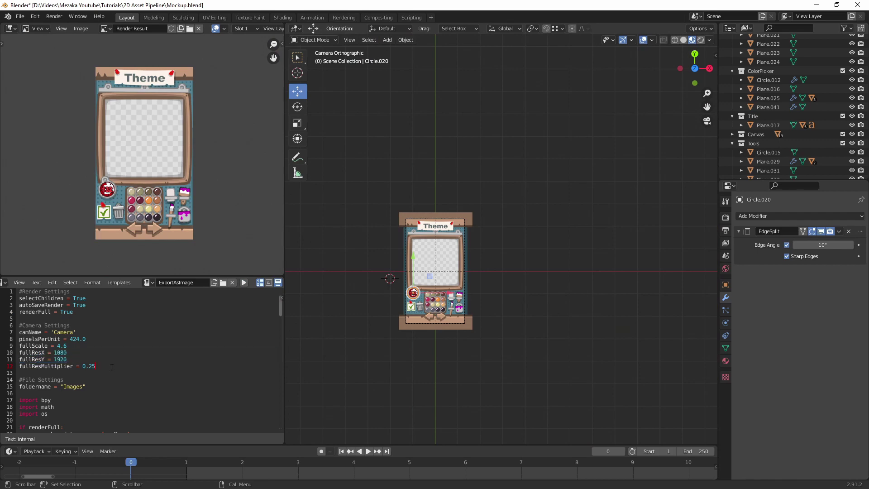
Zoom the Render Result and highlight the fullScale 4.6 line
scroll(191, 170, up, 10)
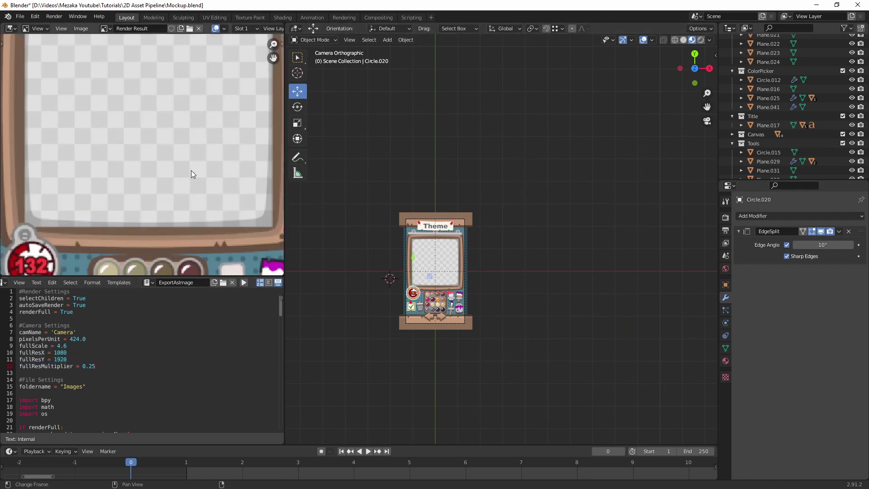
scroll(144, 121, down, 7)
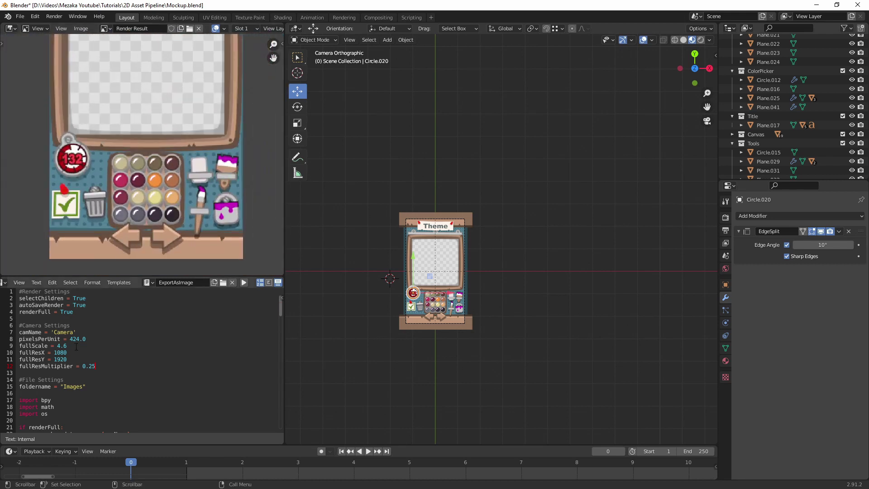
drag(68, 346, 19, 346)
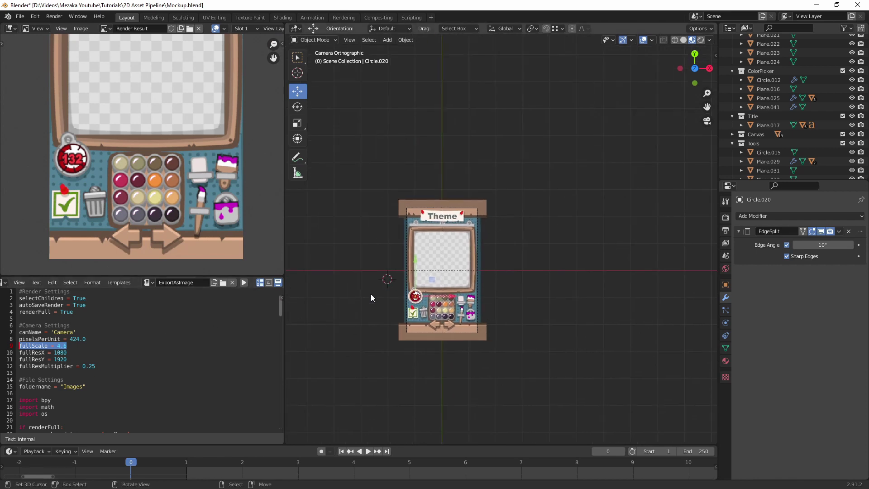
scroll(382, 289, up, 2)
shift+middle_drag(393, 287, 416, 272)
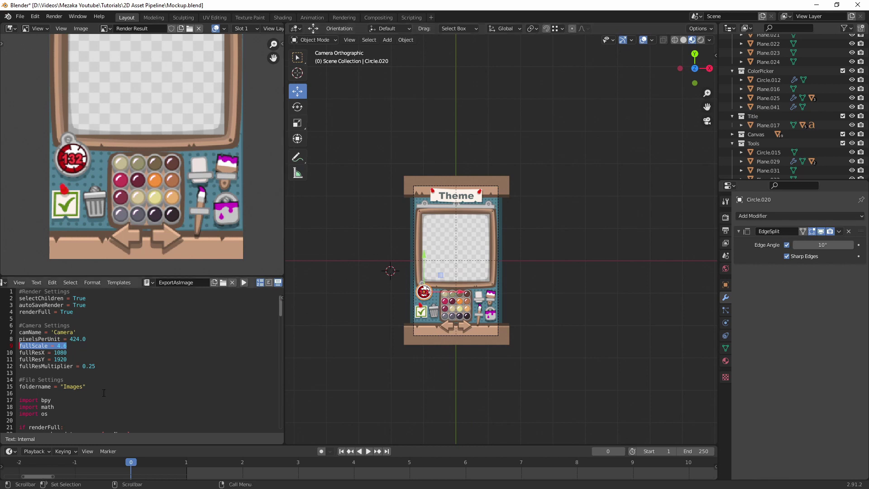
Highlight the camName camera settings, then select the Camera object in the Outliner
click(99, 335)
key(shift+Home)
key(shift+Up)
click(92, 333)
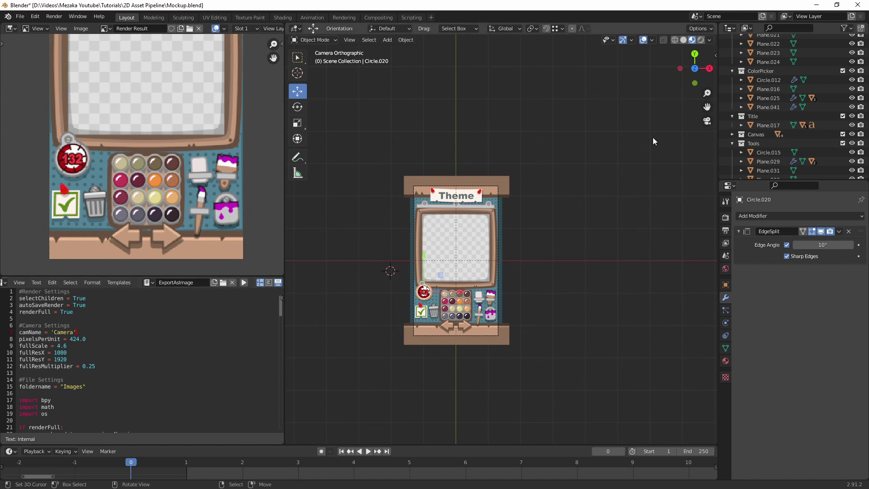
scroll(773, 109, up, 5)
click(765, 57)
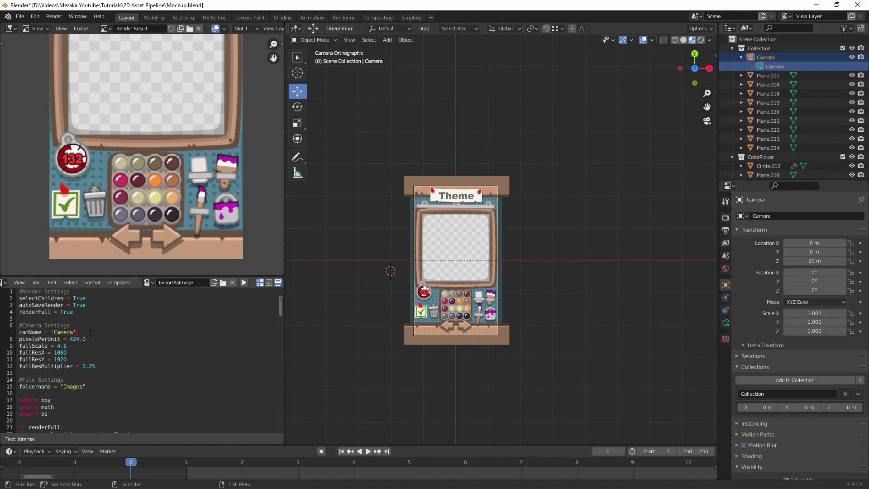
key(shift+Home)
click(73, 332)
drag(73, 332, 48, 331)
click(777, 57)
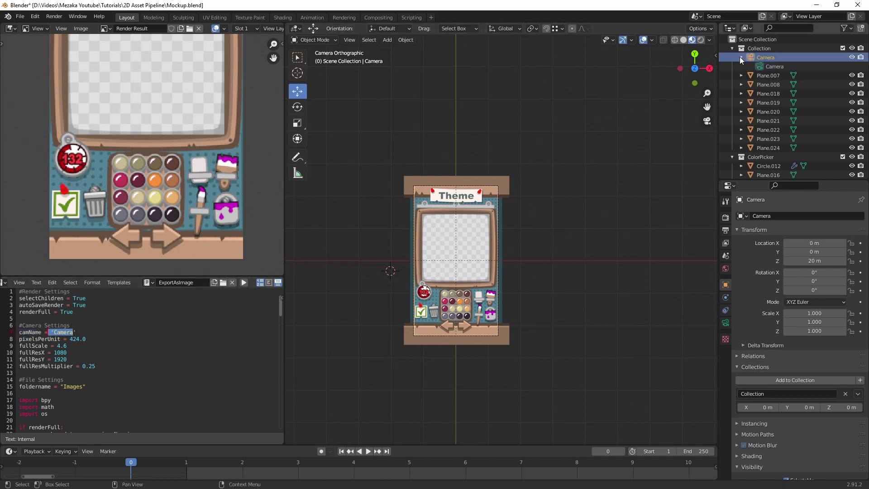
click(780, 67)
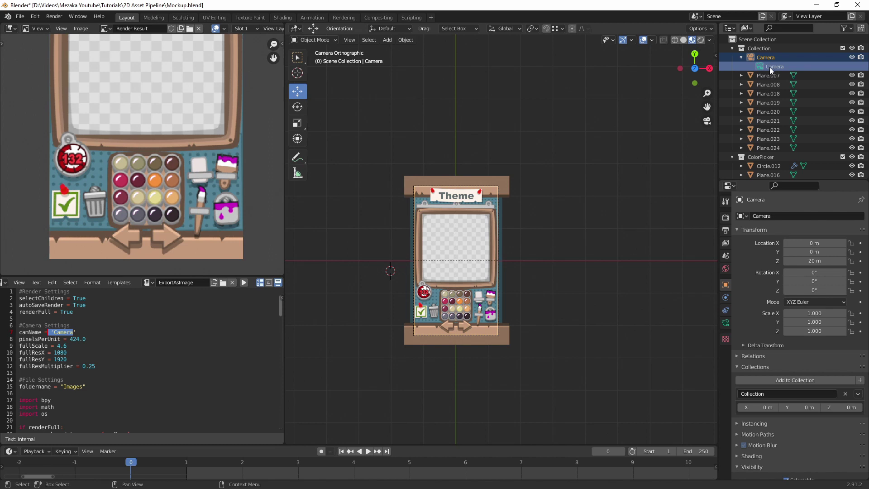
click(764, 58)
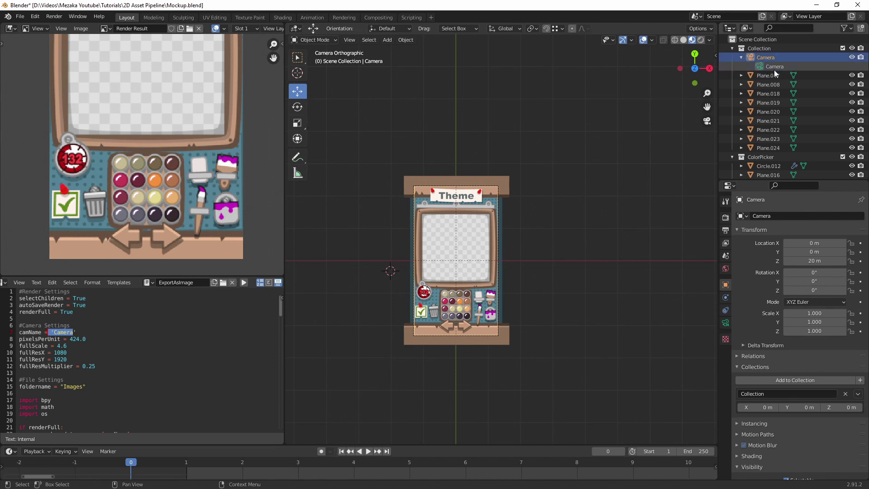
click(774, 68)
click(761, 57)
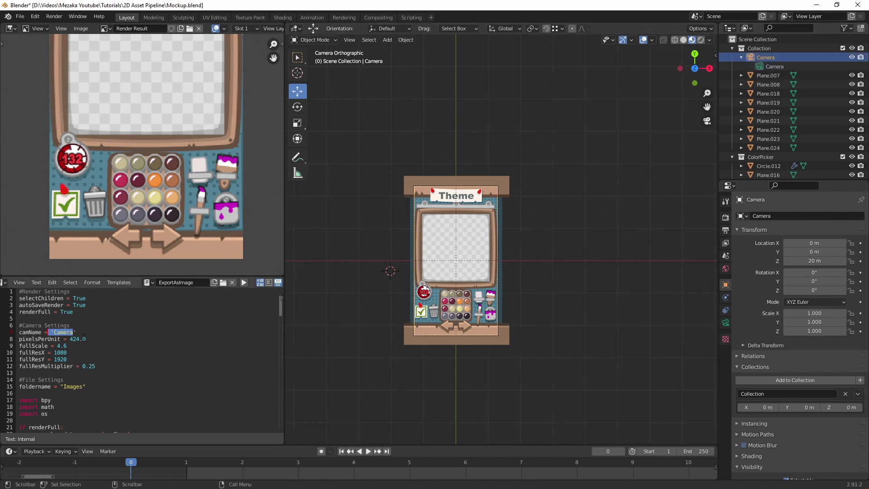
drag(83, 335, 19, 332)
drag(91, 386, 19, 380)
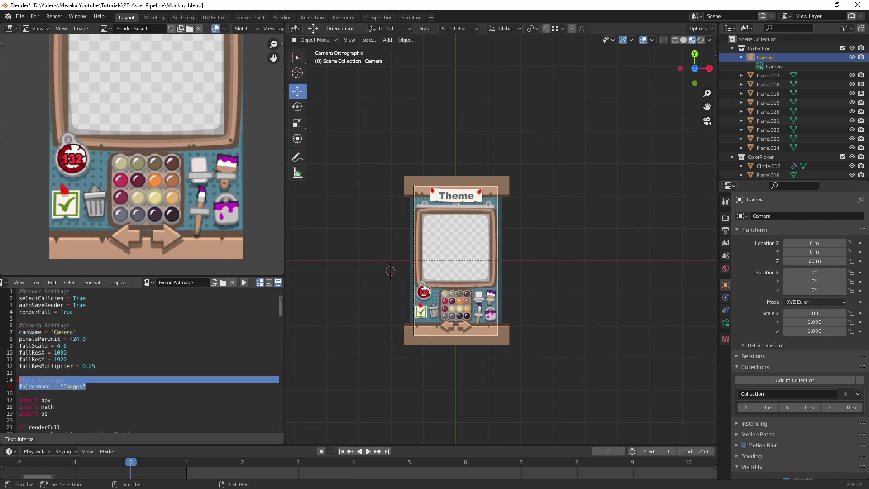
click(84, 378)
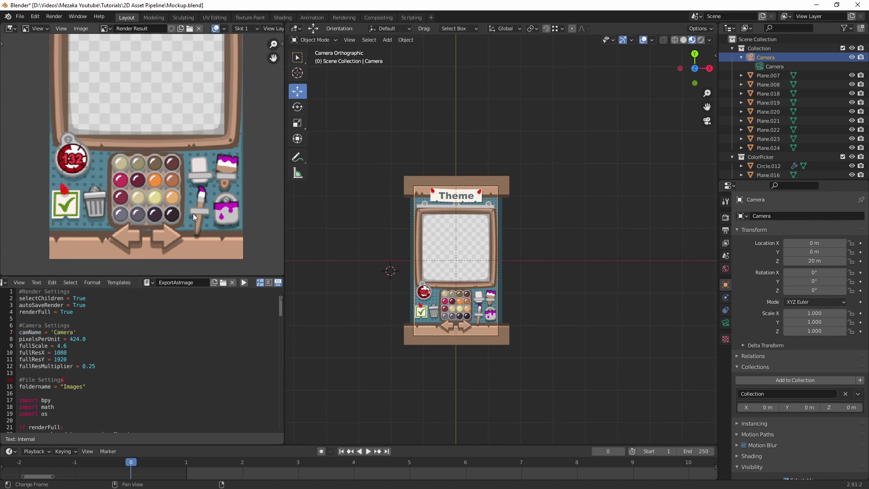
scroll(180, 346, down, 9)
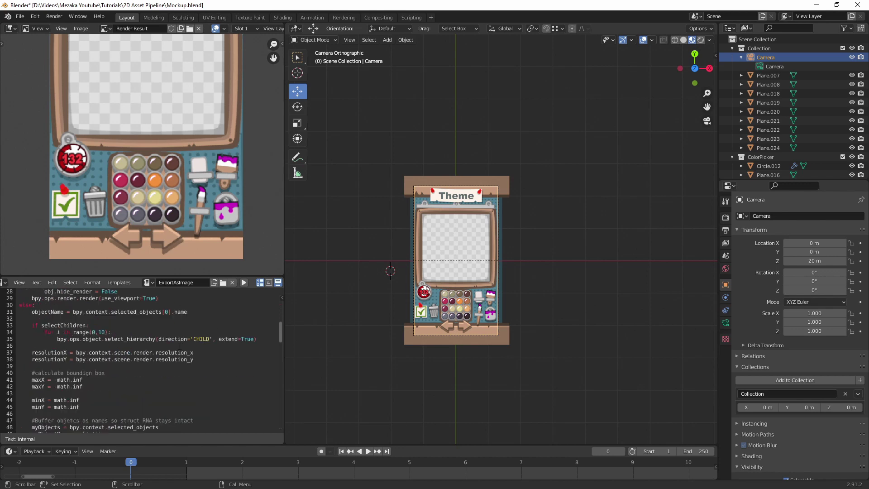
scroll(179, 346, down, 2)
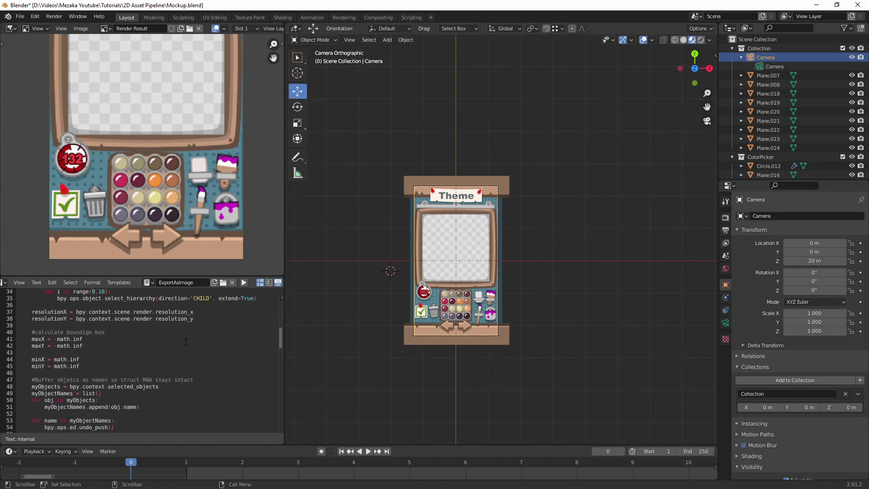
scroll(185, 341, down, 18)
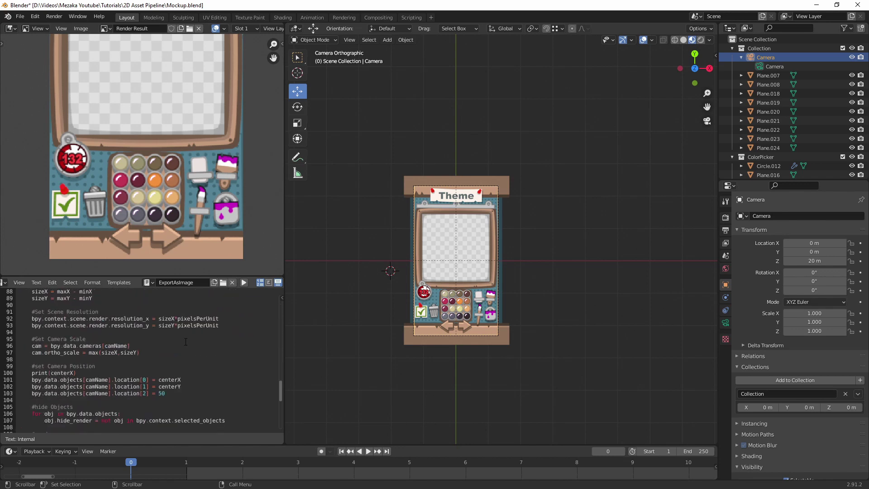
scroll(186, 341, down, 10)
scroll(187, 366, up, 20)
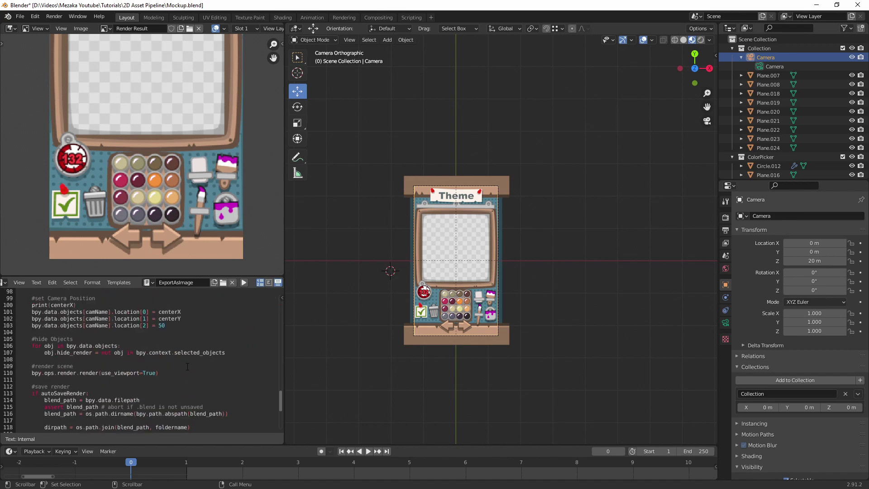
scroll(188, 365, up, 12)
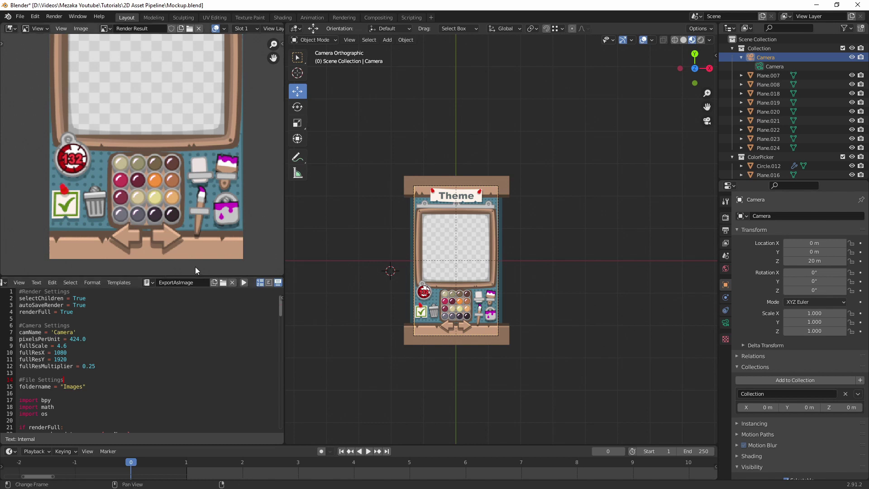
scroll(460, 295, up, 4)
Show the Render Properties and leave camera view for a perspective view of the mockup
click(454, 320)
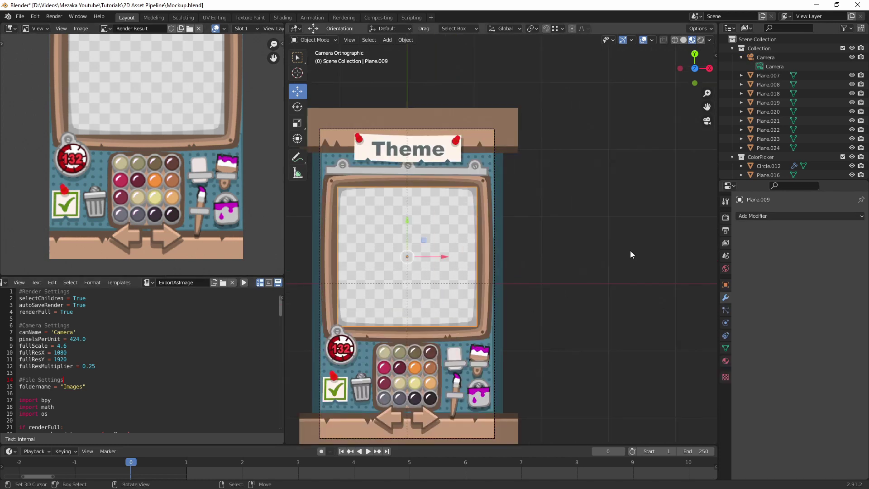
click(724, 218)
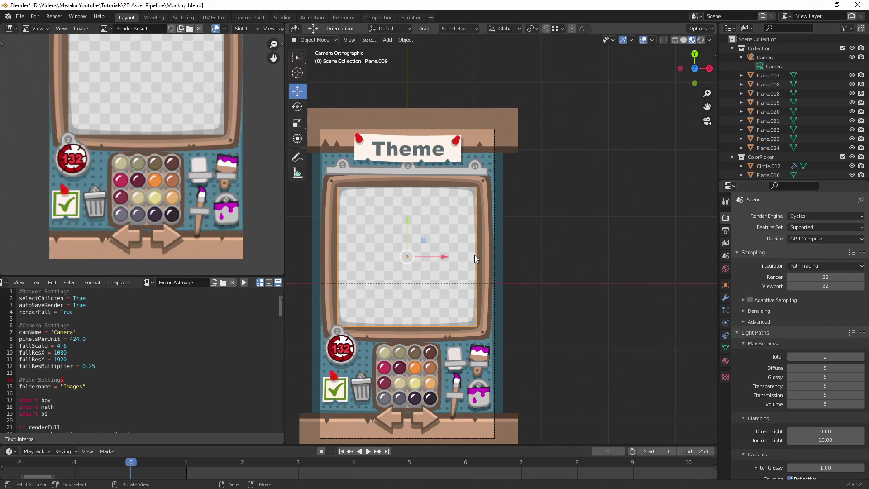
shift+middle_drag(461, 306, 506, 282)
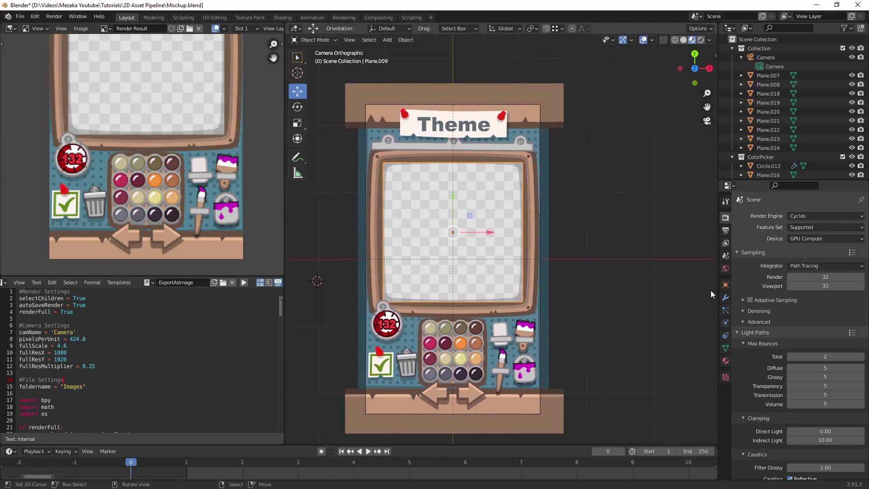
middle_drag(555, 319, 519, 210)
scroll(580, 261, down, 5)
click(498, 183)
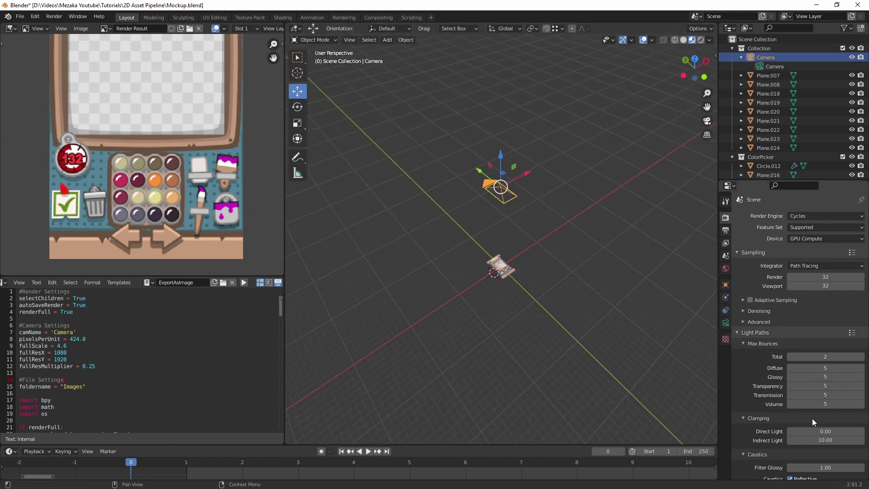
click(725, 322)
mouse_move(590, 280)
middle_down()
mouse_move(575, 305)
mouse_move(582, 285)
middle_up()
Scroll the Cycles settings past transparent Film to Color Management and list the view transforms
click(724, 218)
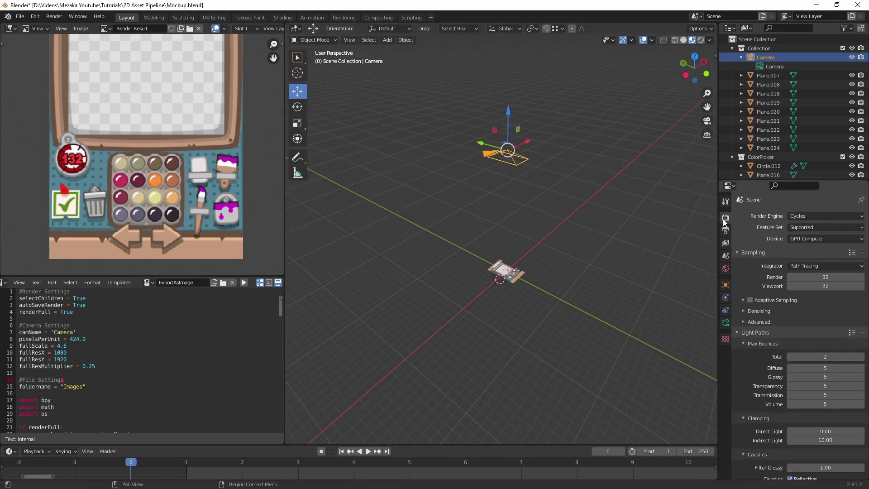
scroll(823, 378, down, 15)
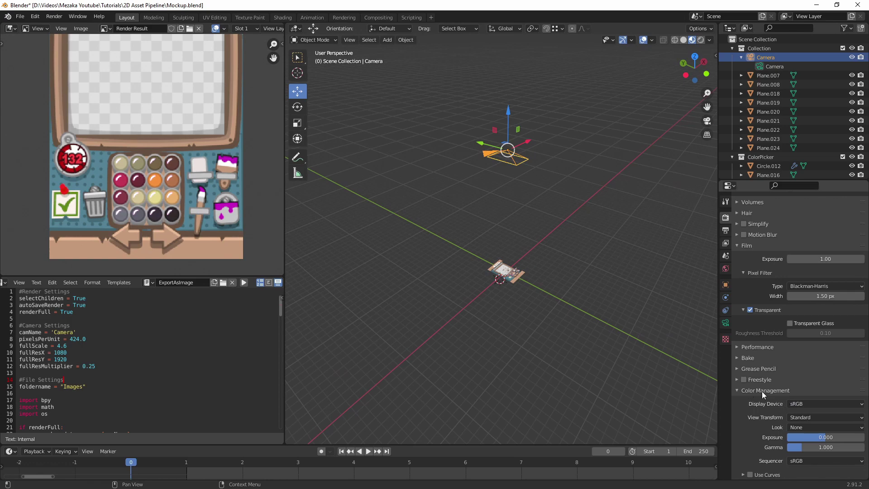
scroll(537, 303, up, 5)
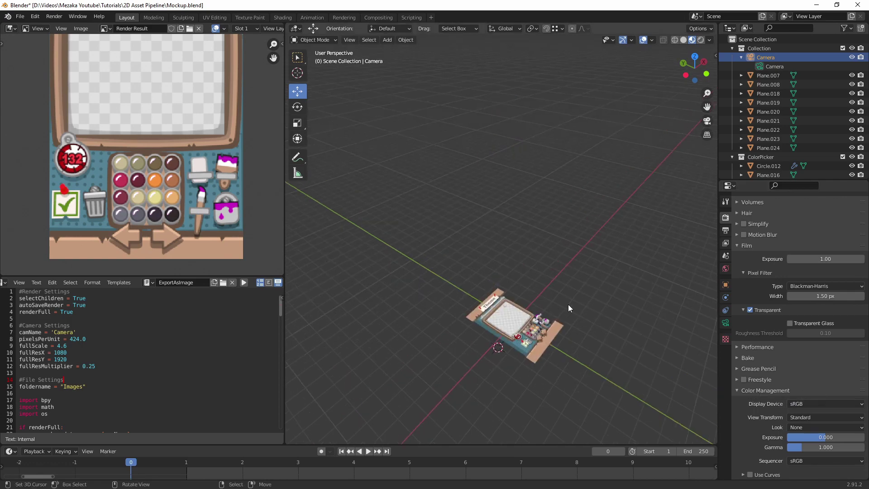
scroll(568, 304, down, 4)
click(806, 417)
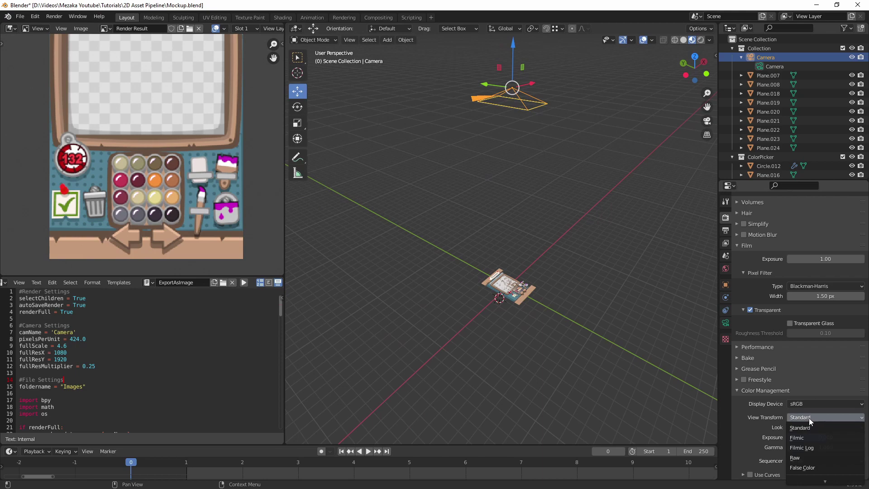
Keep the Standard view transform and inspect Plane.008's Emission material
click(584, 342)
scroll(517, 374, up, 4)
click(448, 394)
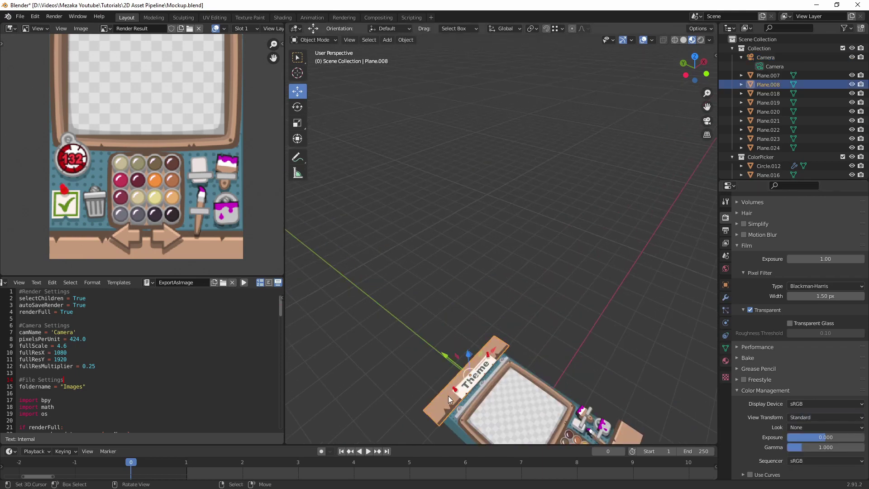
scroll(543, 375, down, 2)
click(725, 361)
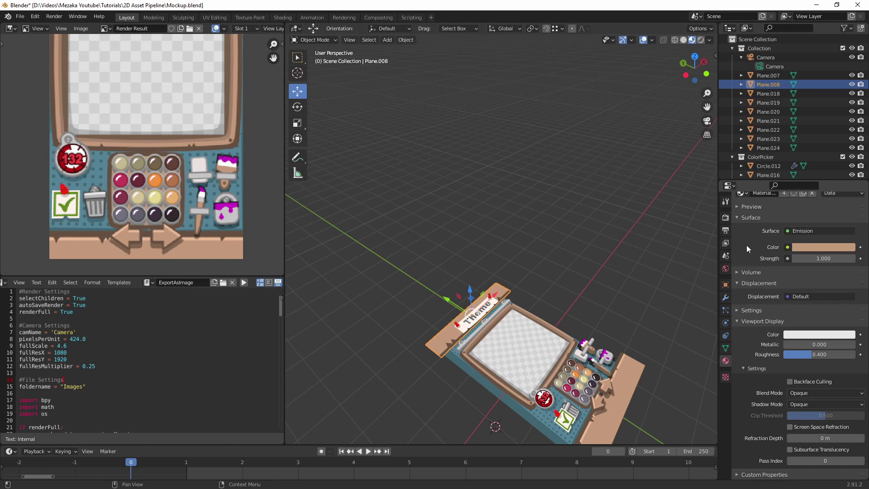
scroll(746, 246, up, 4)
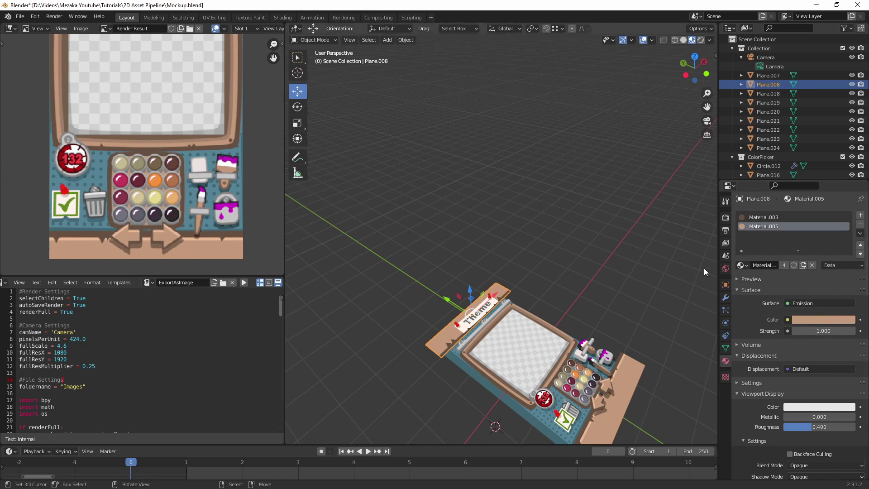
middle_drag(672, 256, 683, 252)
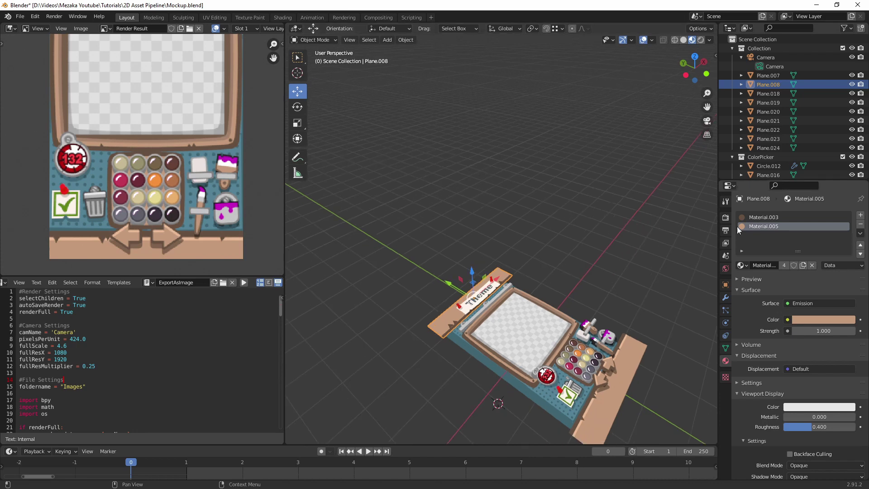
Review the Film settings: Exposure 1.00, 1.50 px Blackman-Harris filter, Transparent enabled
click(725, 218)
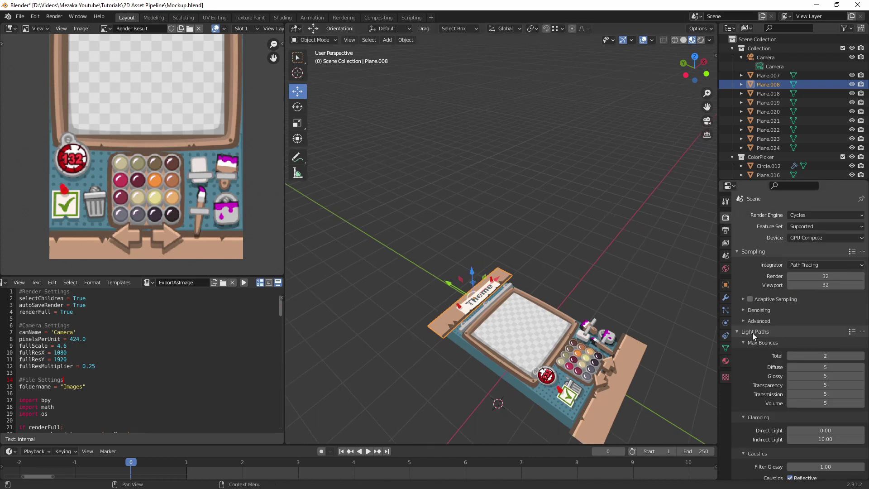
scroll(774, 336, down, 10)
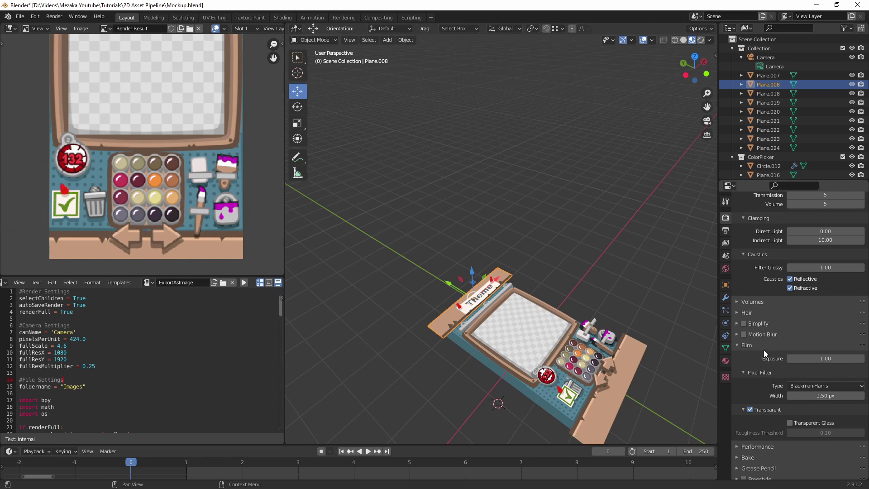
click(758, 346)
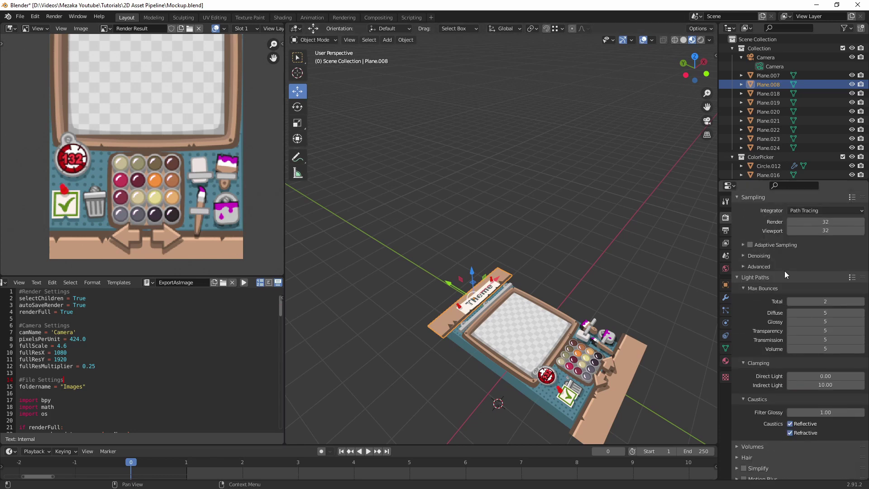
click(754, 364)
scroll(764, 379, down, 3)
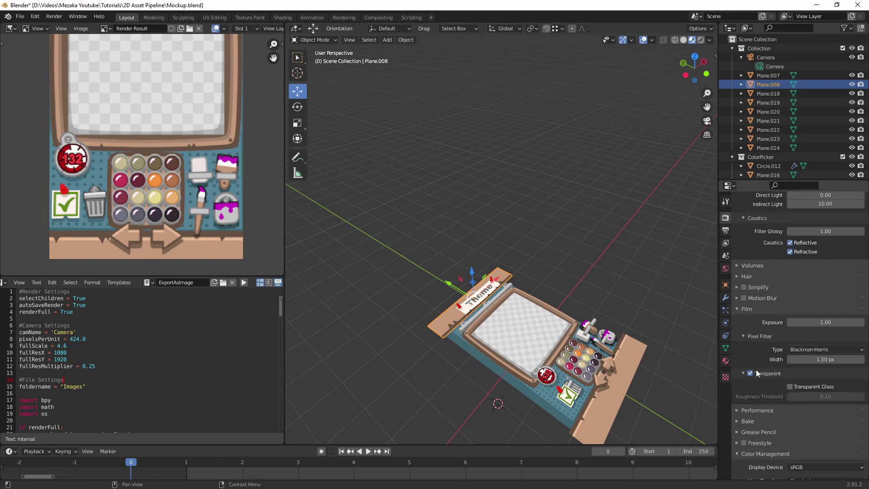
middle_drag(473, 319, 536, 227)
click(506, 216)
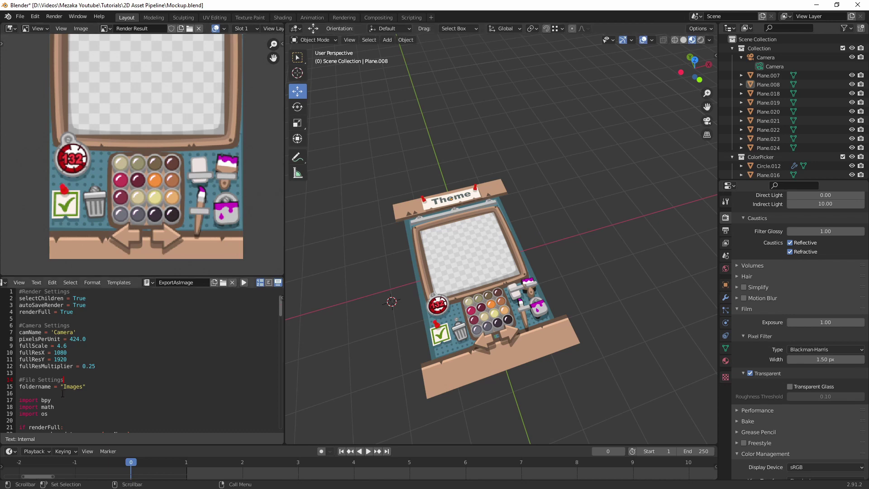
drag(136, 413, 54, 361)
click(70, 325)
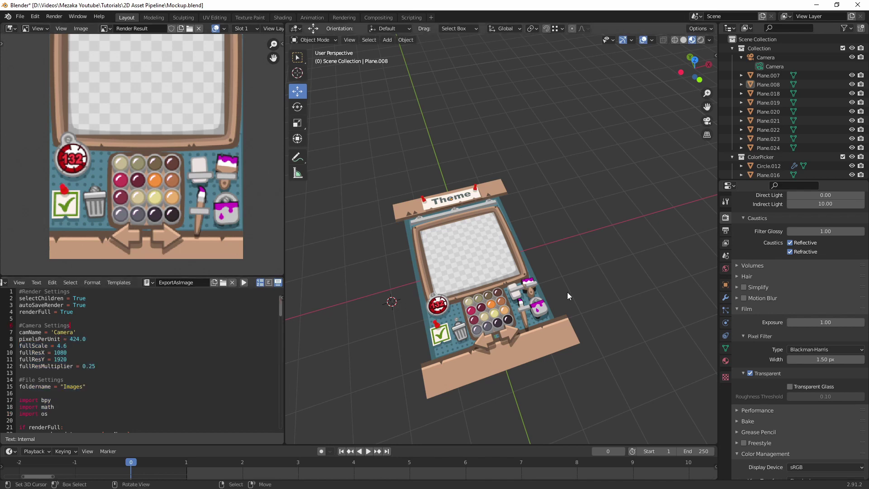
middle_drag(566, 292, 539, 318)
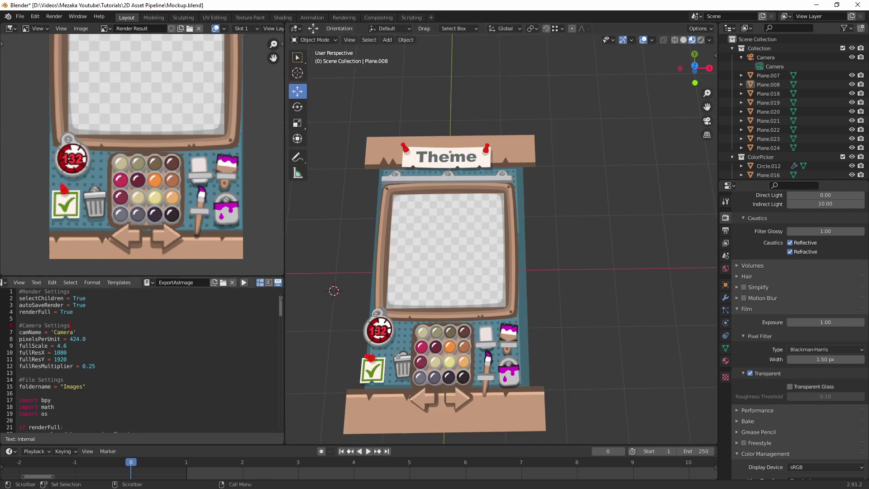